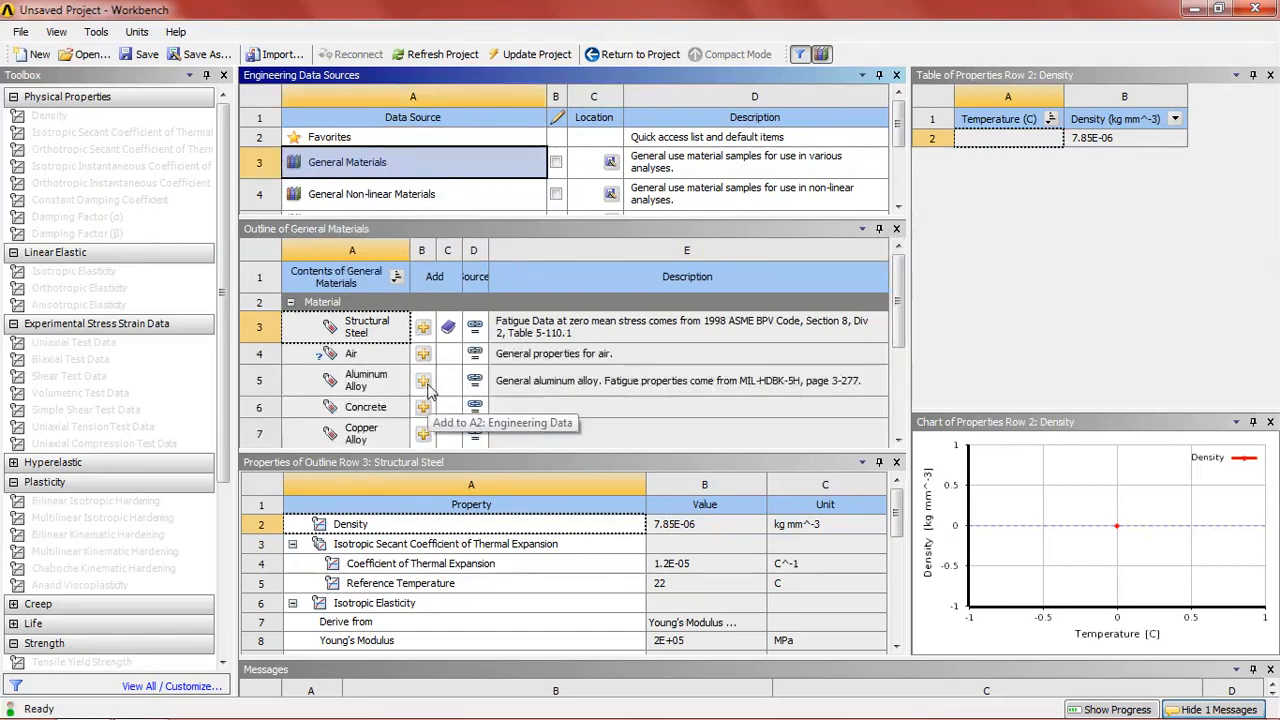
Step: Add Aluminum Alloy, Gray Cast Iron and Stainless Steel from the General Materials library to the engineering data
click(424, 382)
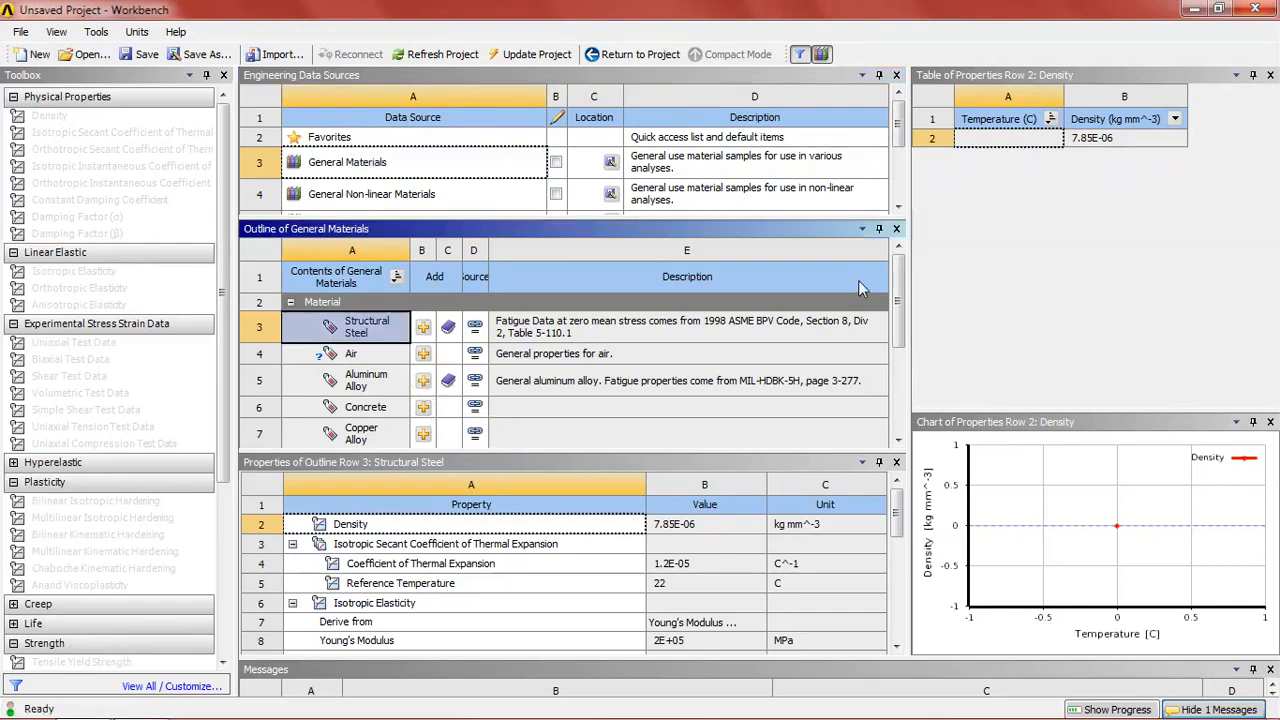
drag(903, 330, 903, 378)
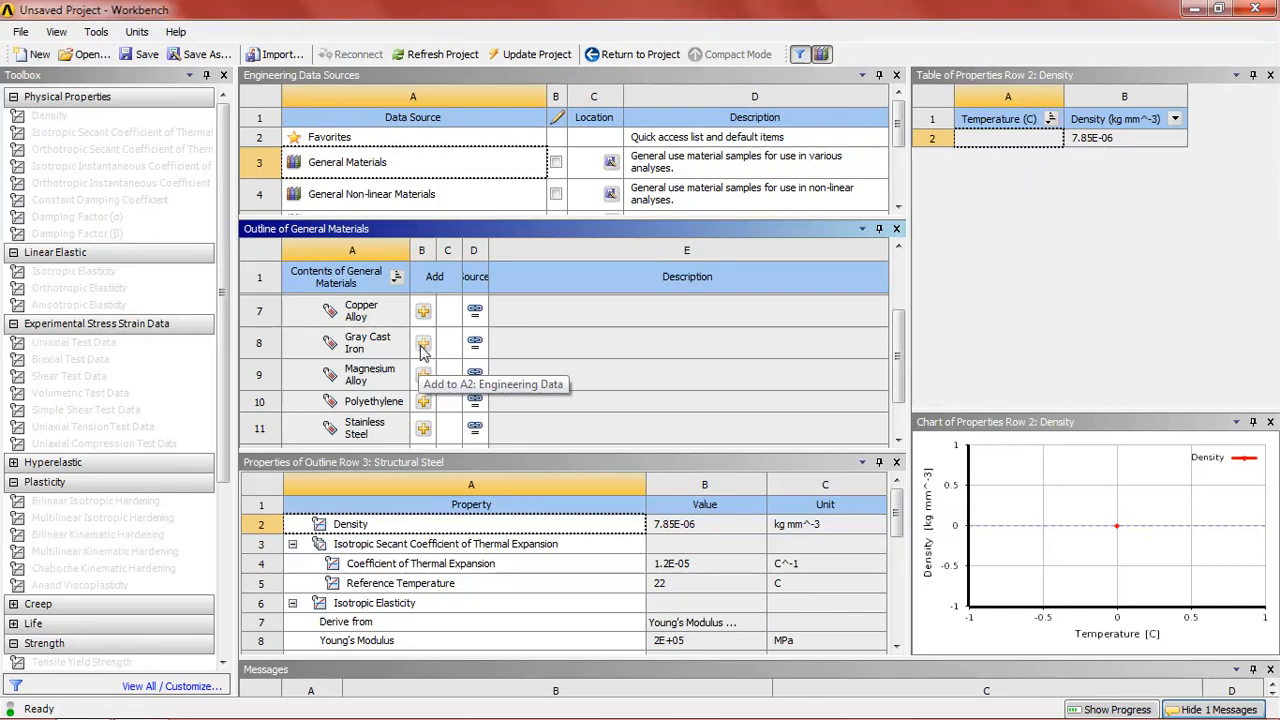
click(428, 195)
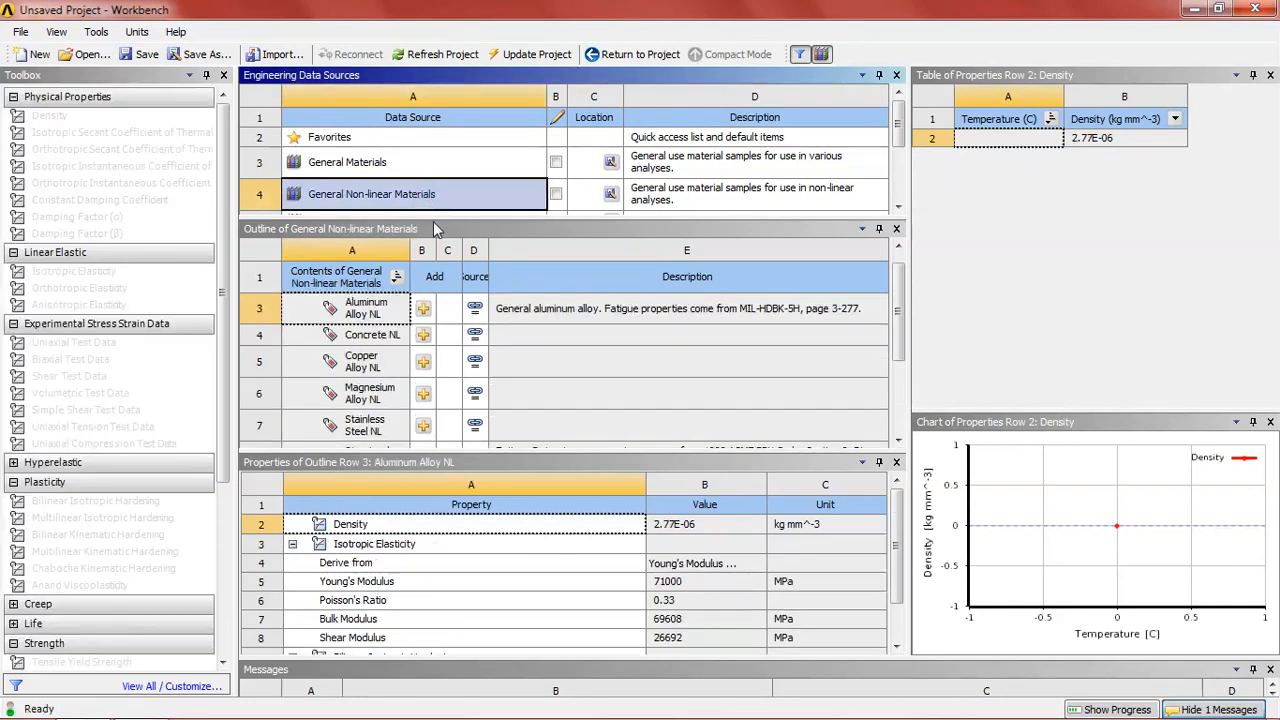
click(413, 163)
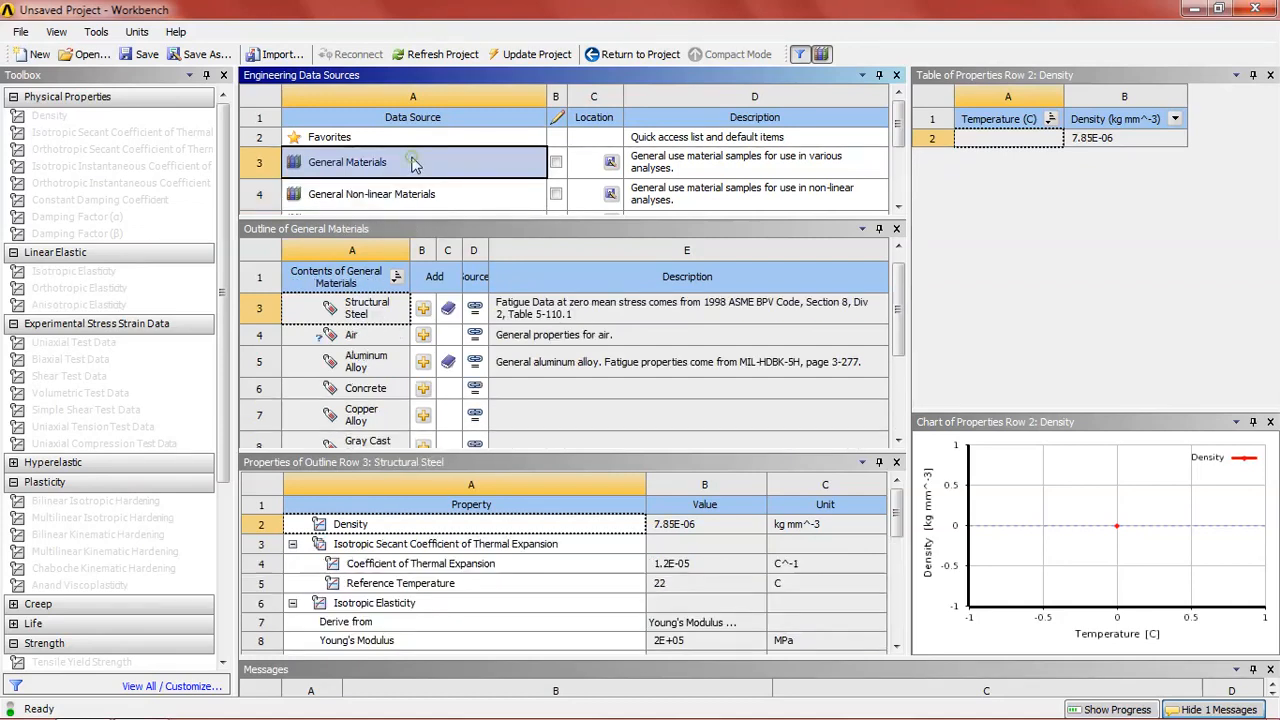
scroll(700, 360, down, 2)
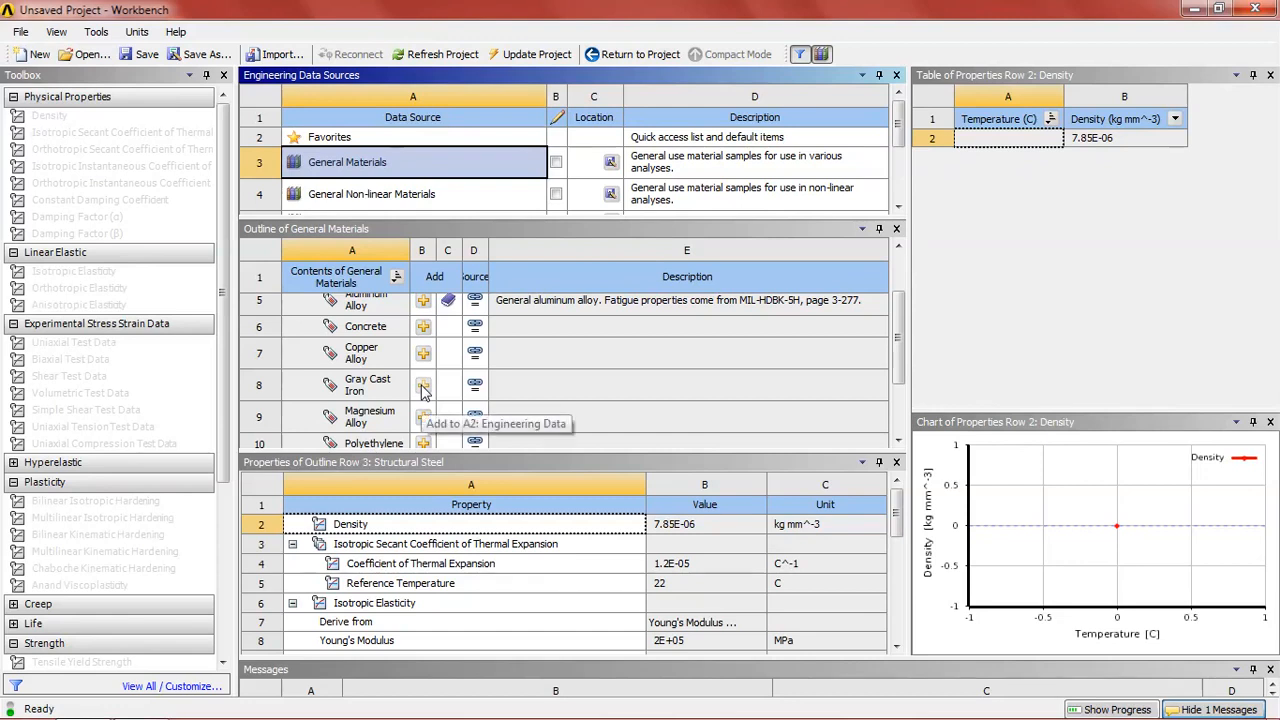
click(422, 390)
scroll(430, 400, up, 2)
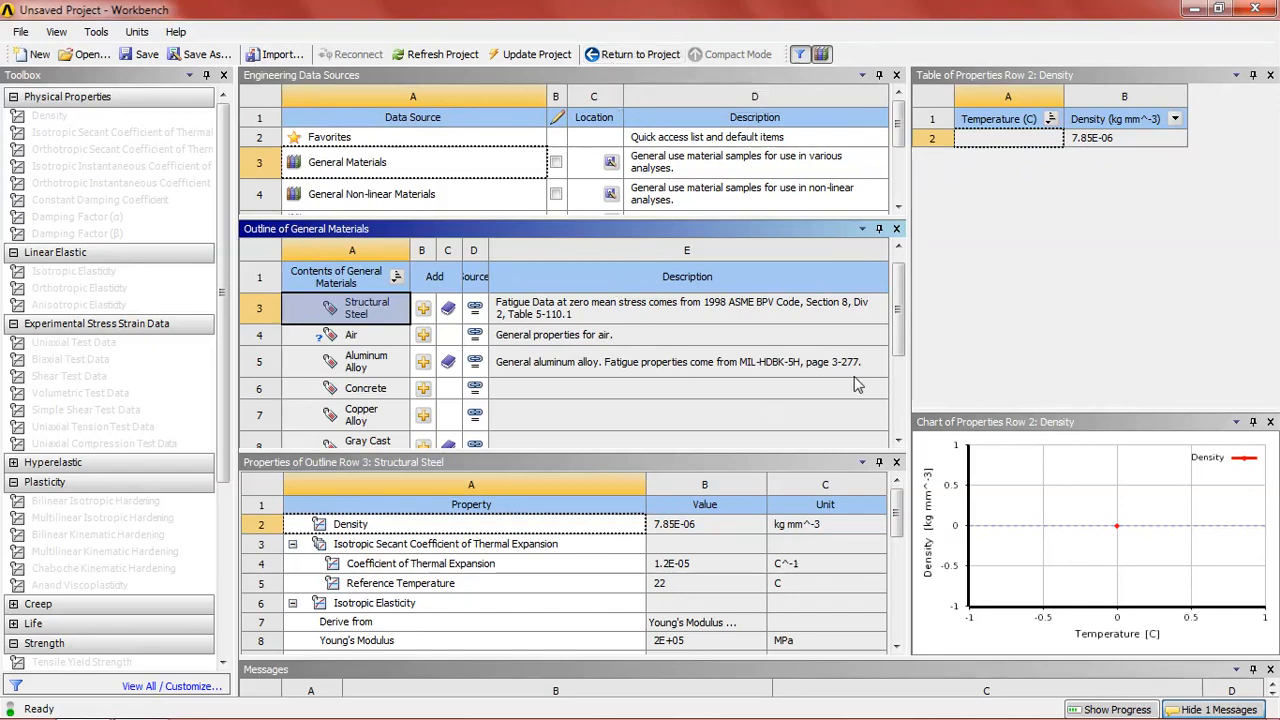
drag(899, 345, 898, 410)
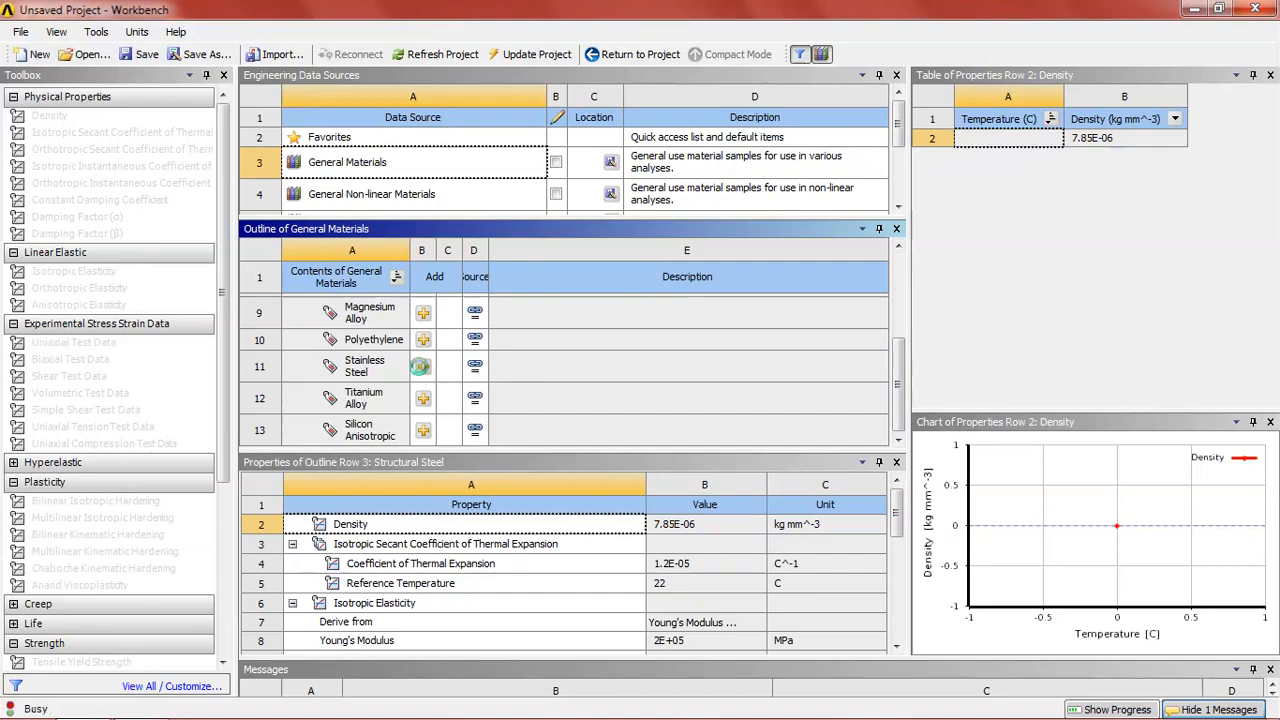
scroll(421, 370, up, 2)
Step: Return to the project schematic and open the Model cell of the Static Structural system in Mechanical
click(672, 58)
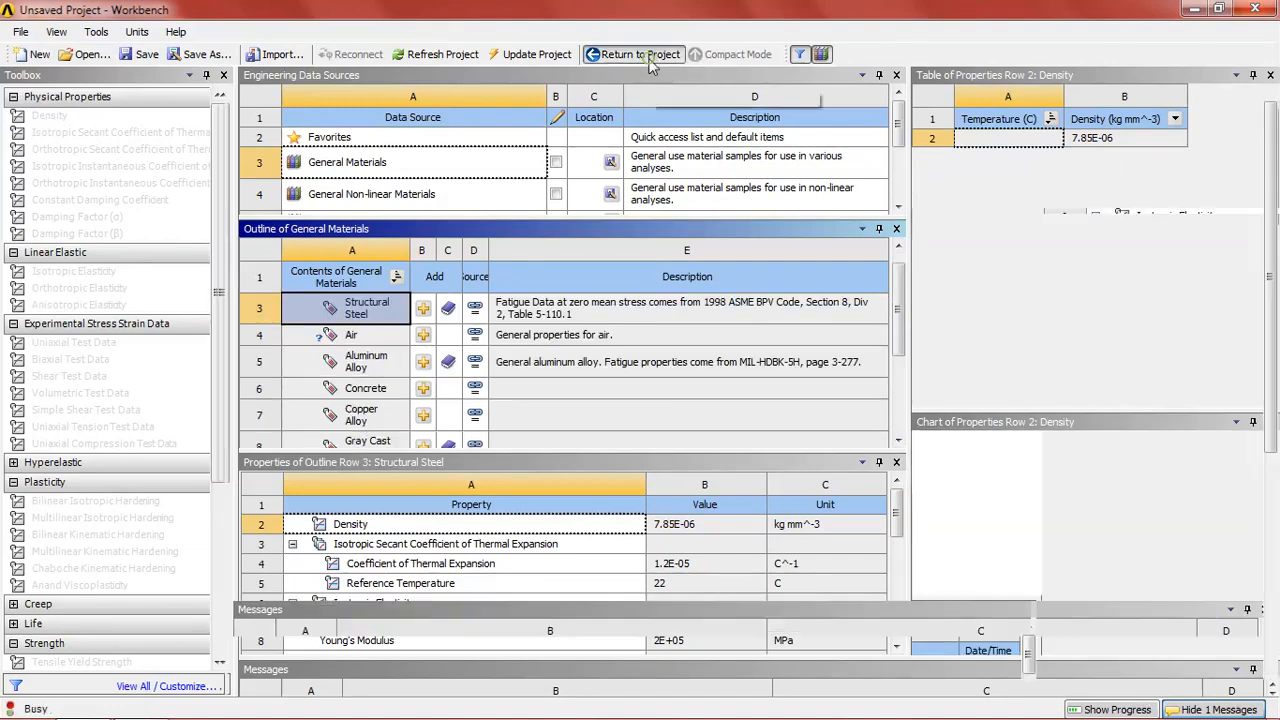
click(386, 214)
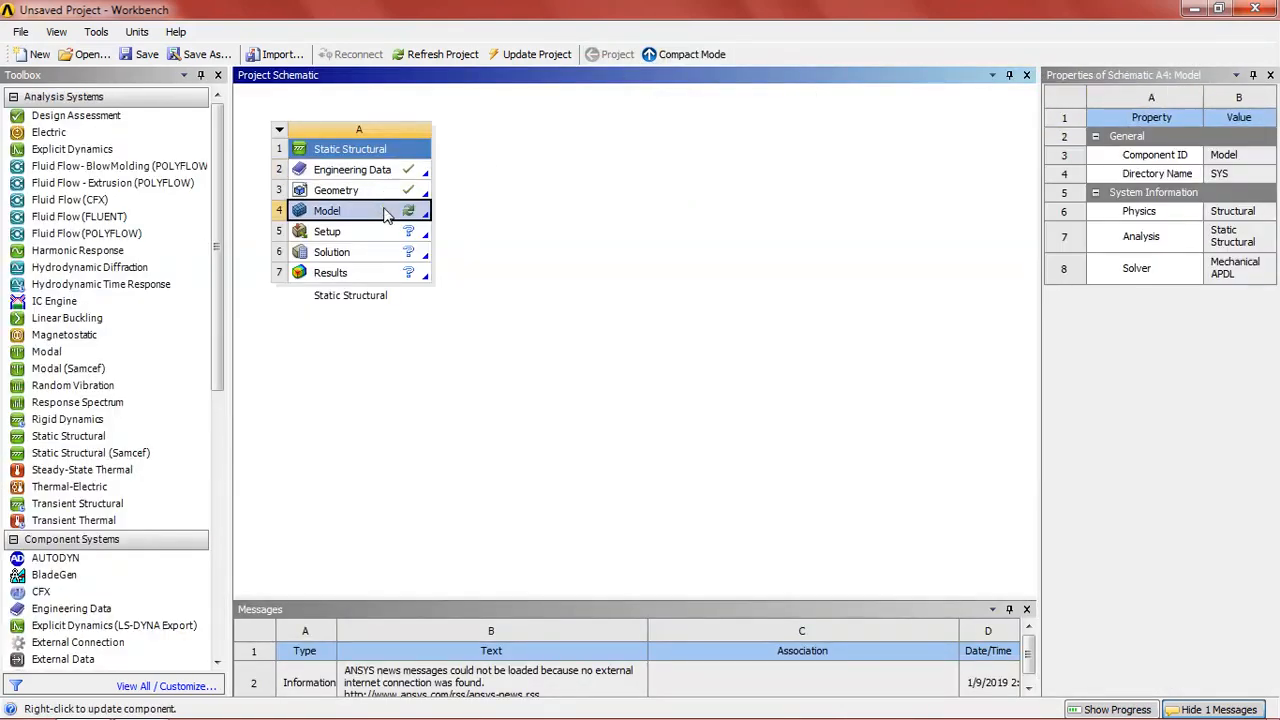
double_click(386, 214)
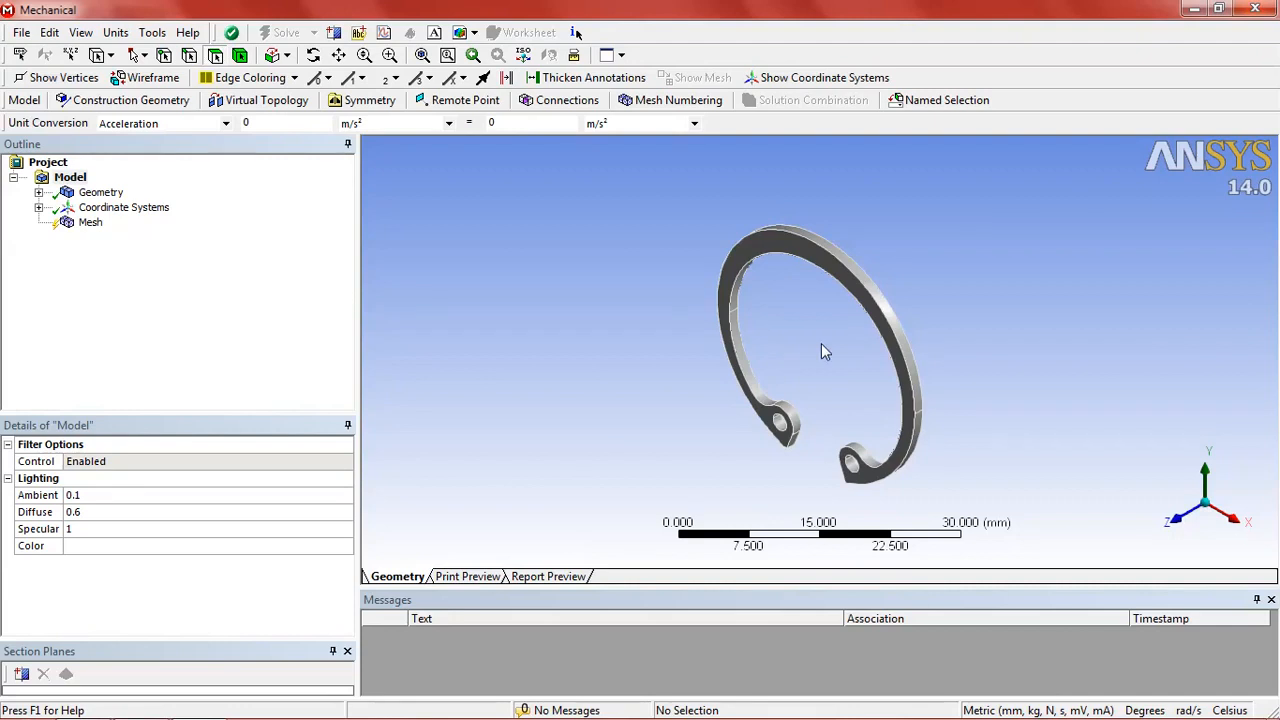
Step: Generate a mesh of the retaining ring with the default settings
middle_drag(943, 362, 1045, 284)
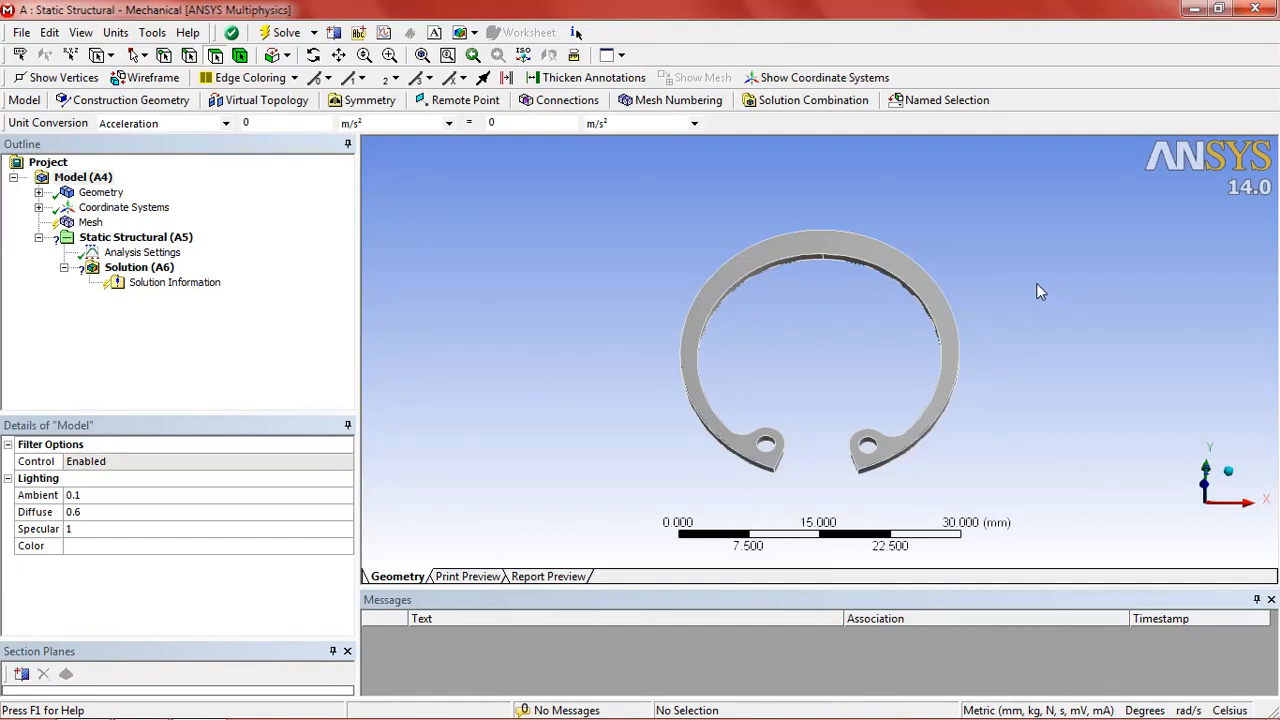
middle_drag(1036, 285, 1013, 255)
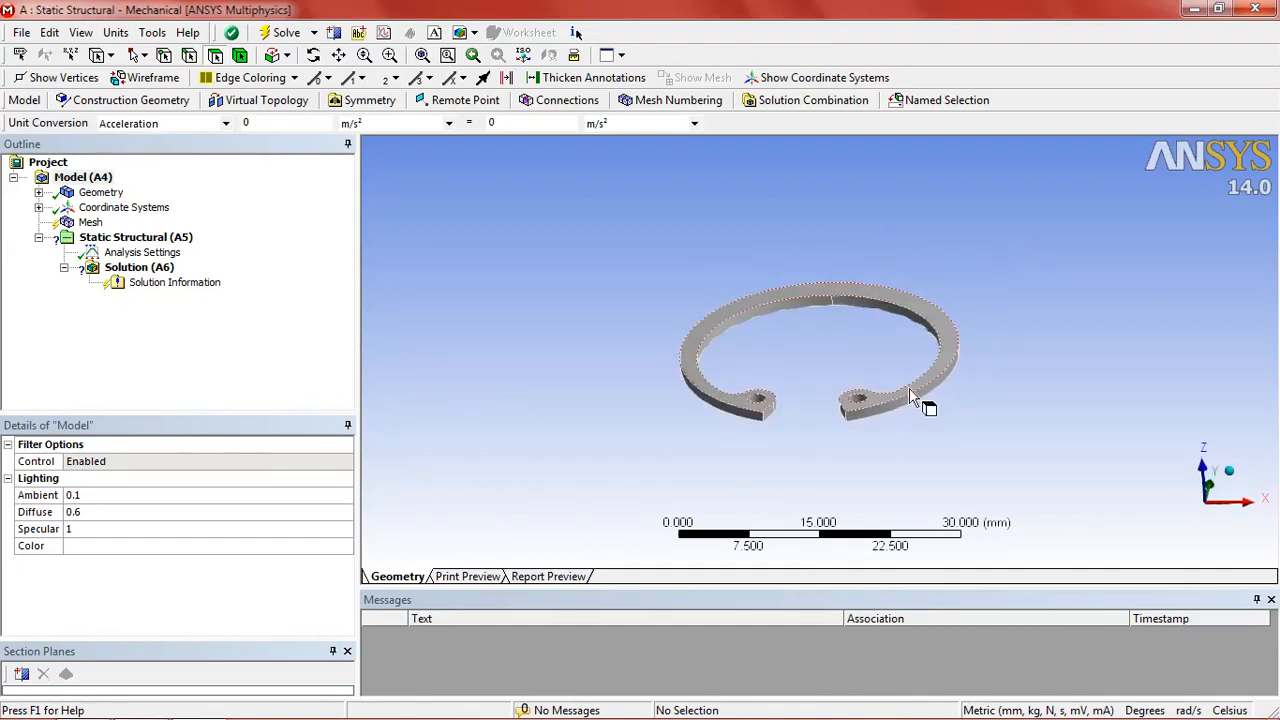
middle_drag(800, 481, 796, 497)
scroll(766, 469, up, 4)
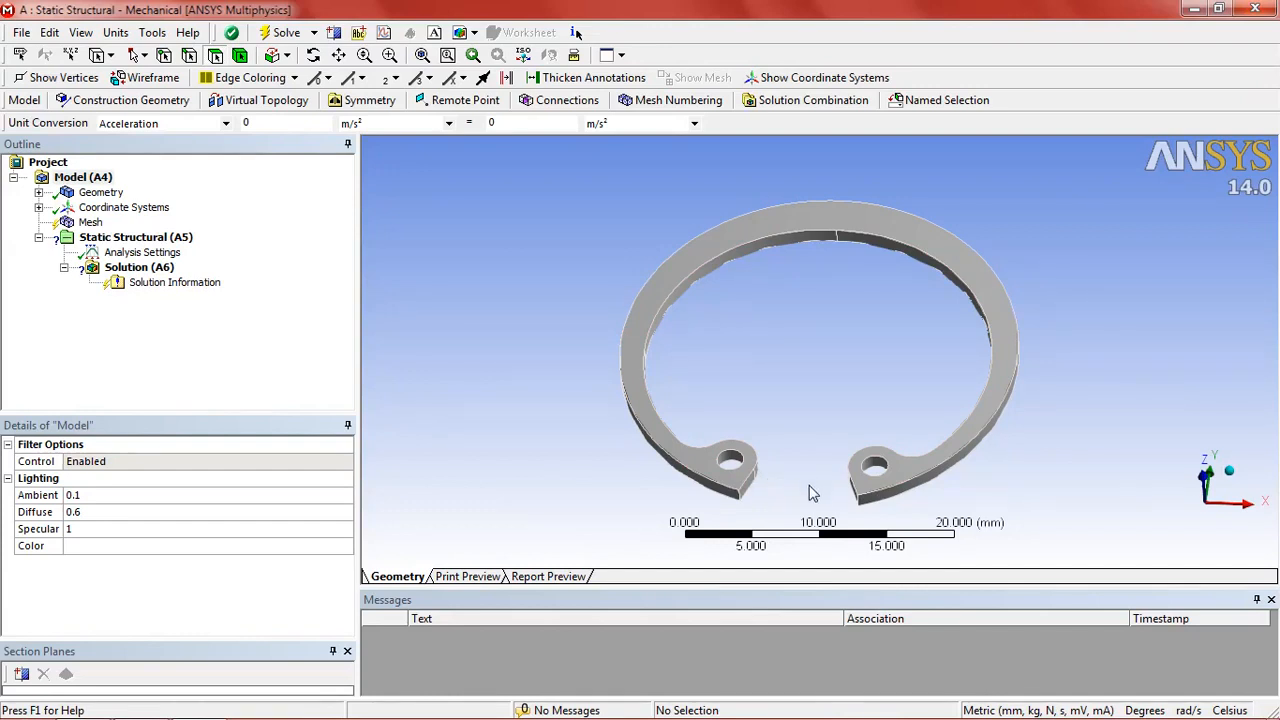
click(90, 222)
right_click(90, 222)
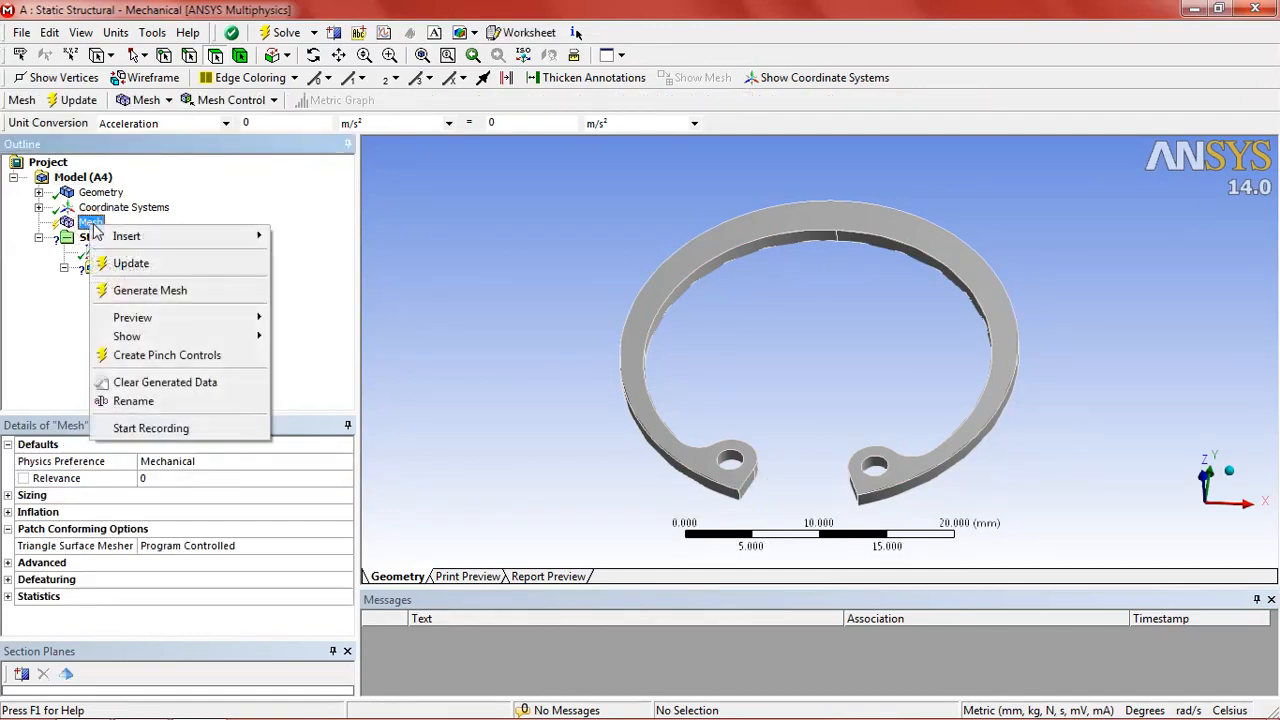
click(140, 290)
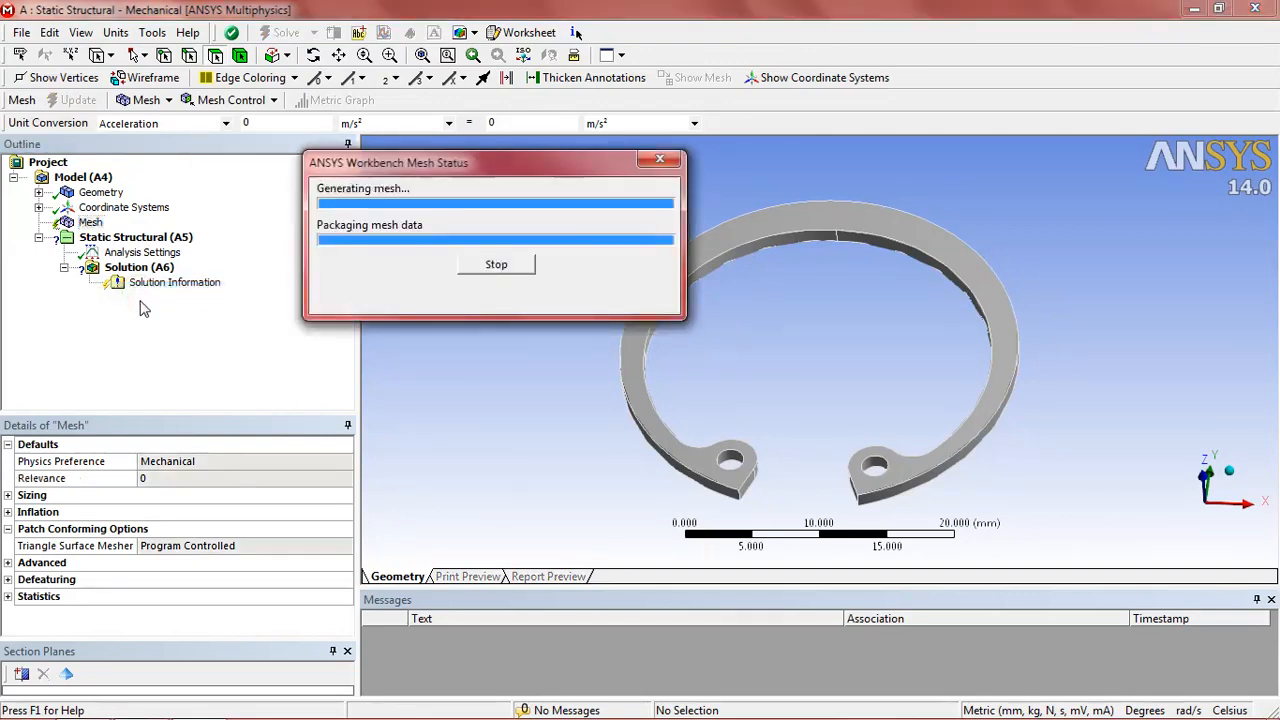
Step: Set the mesh sizing's Relevance Center to Fine and regenerate the mesh
click(8, 495)
click(283, 530)
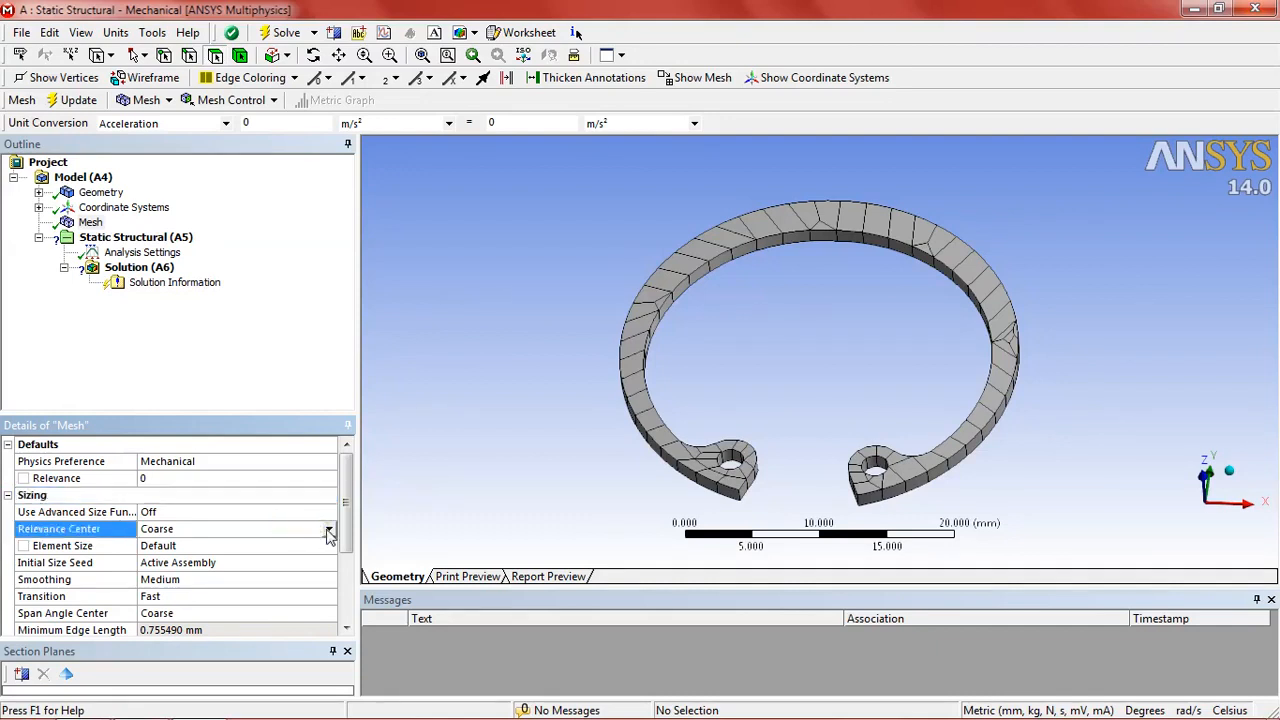
click(329, 529)
click(295, 574)
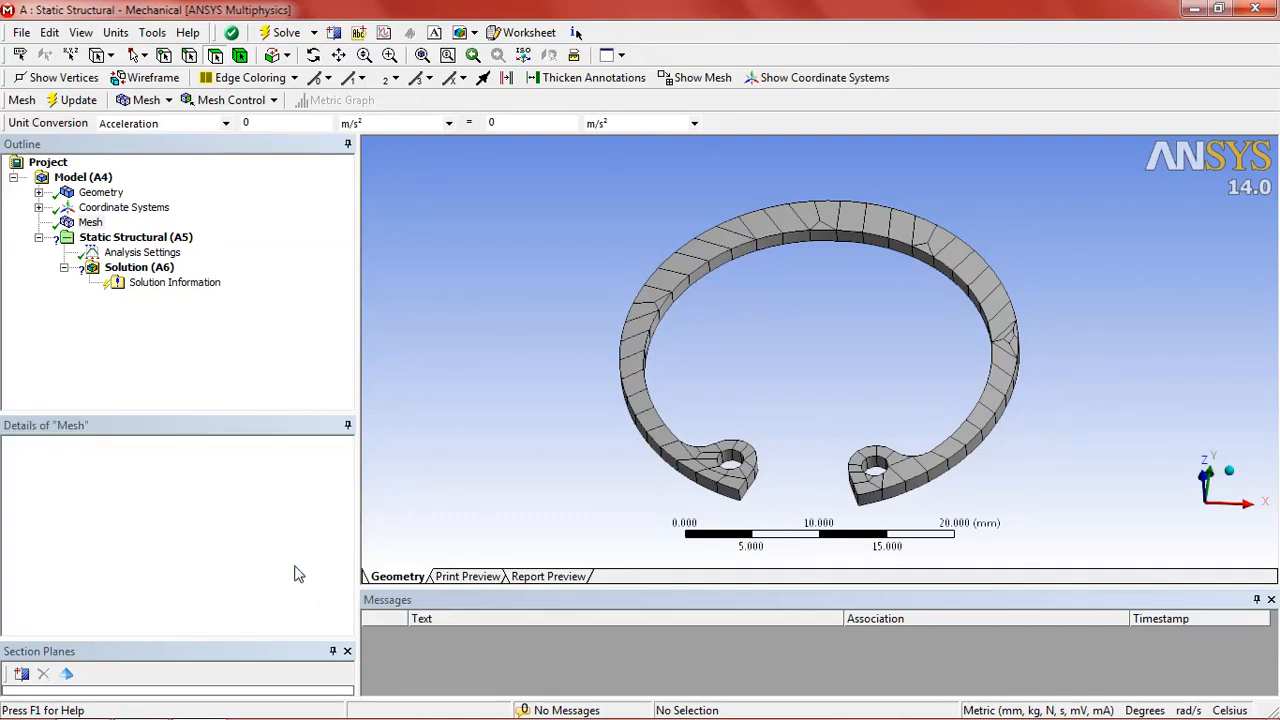
right_click(90, 222)
click(150, 285)
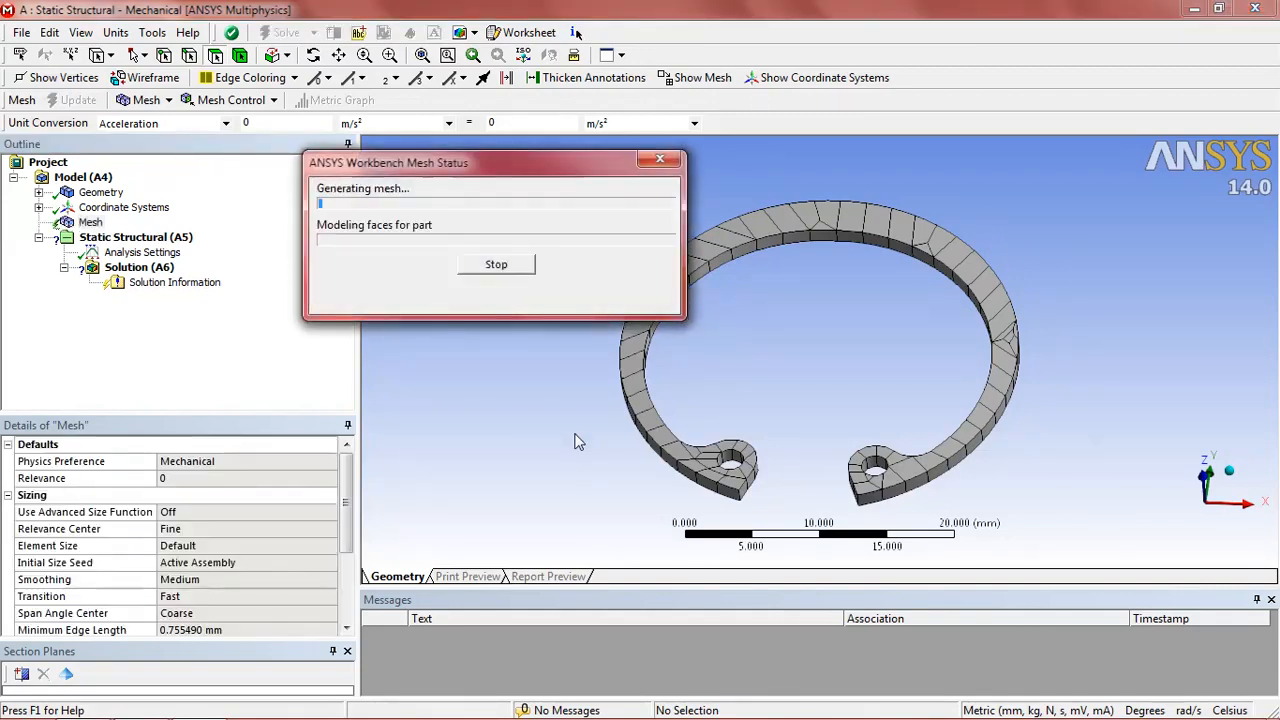
Step: Apply a fixed support to the inner face of the hole in the ring's left lug
mouse_move(643, 440)
middle_down()
mouse_move(651, 430)
mouse_move(634, 422)
middle_up()
click(145, 239)
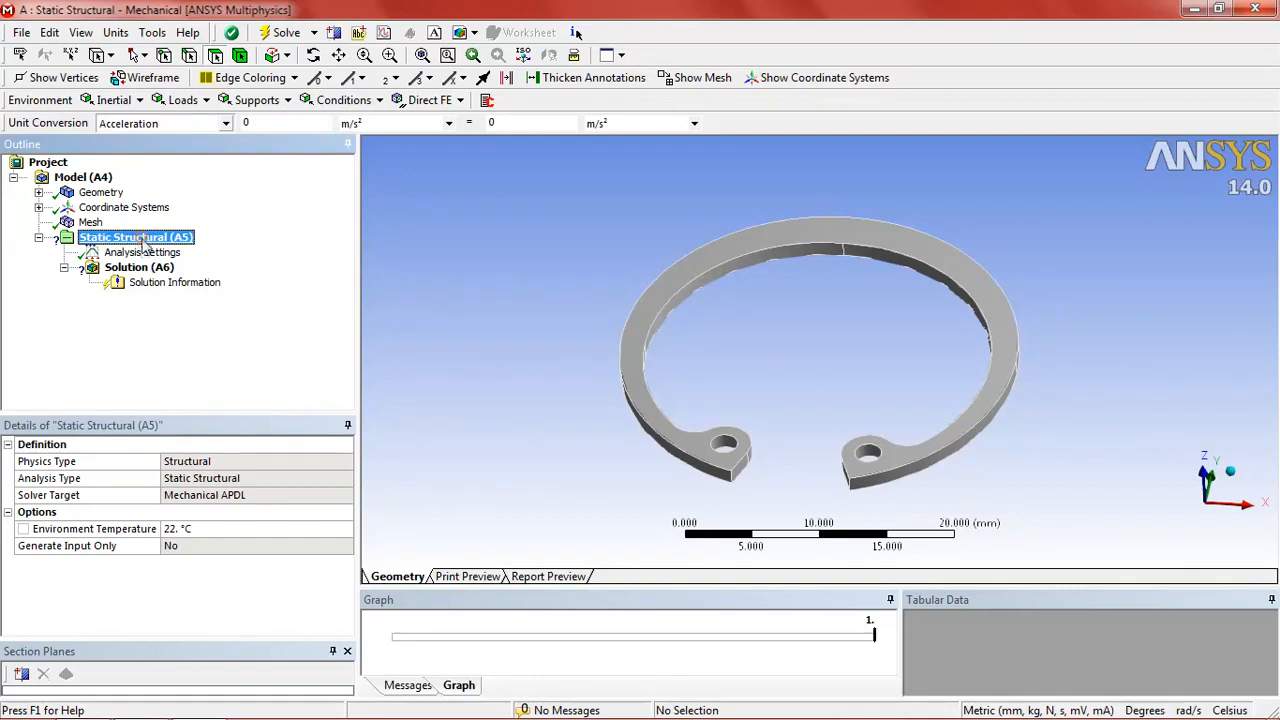
right_click(143, 240)
mouse_move(200, 249)
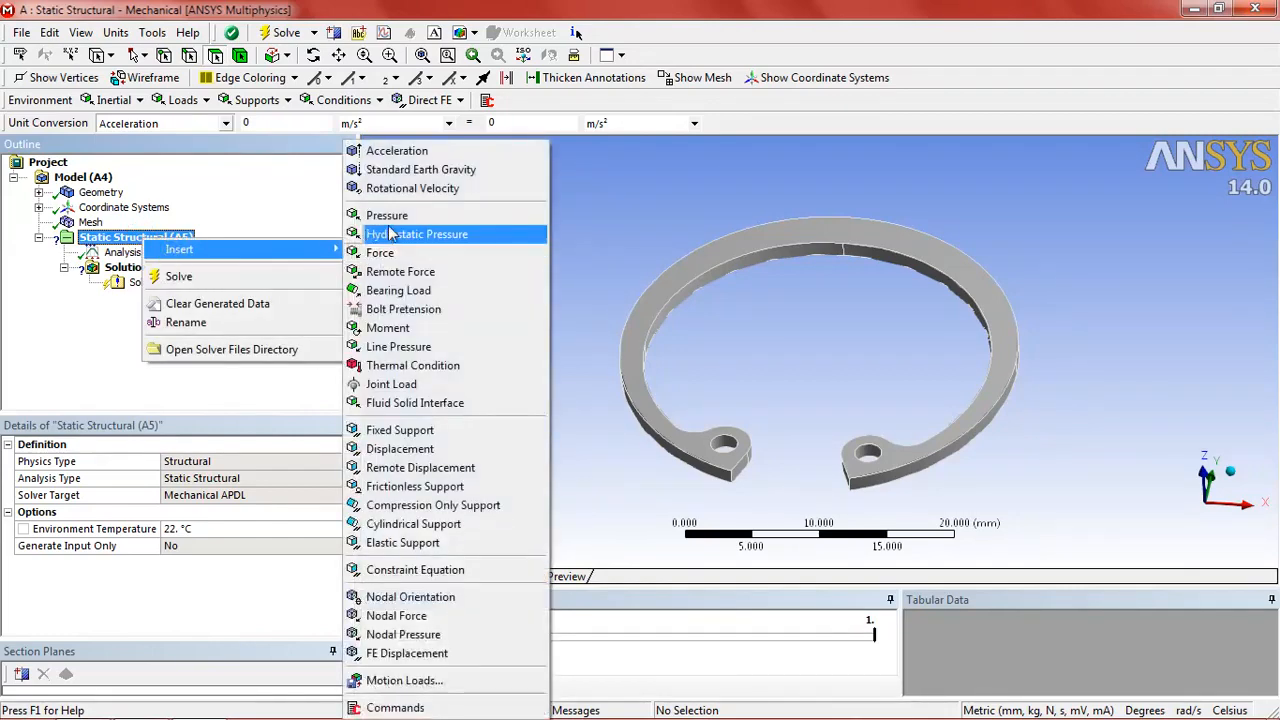
click(390, 430)
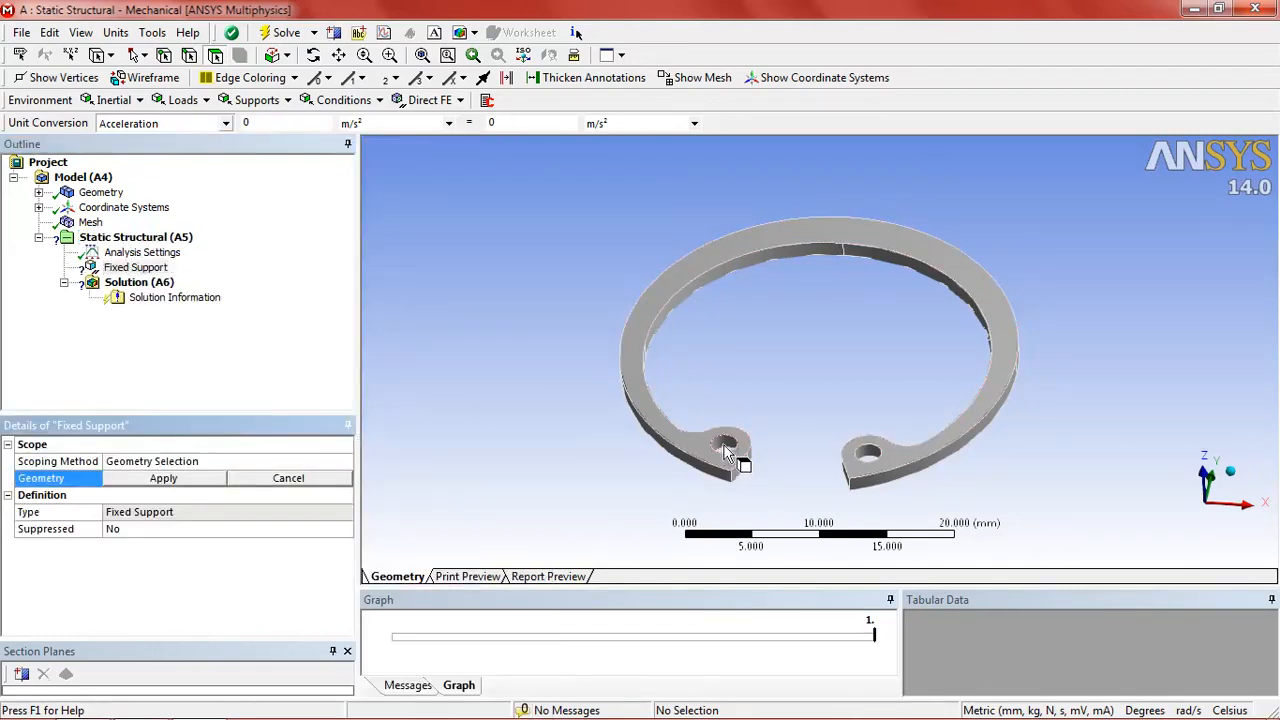
click(724, 446)
click(205, 479)
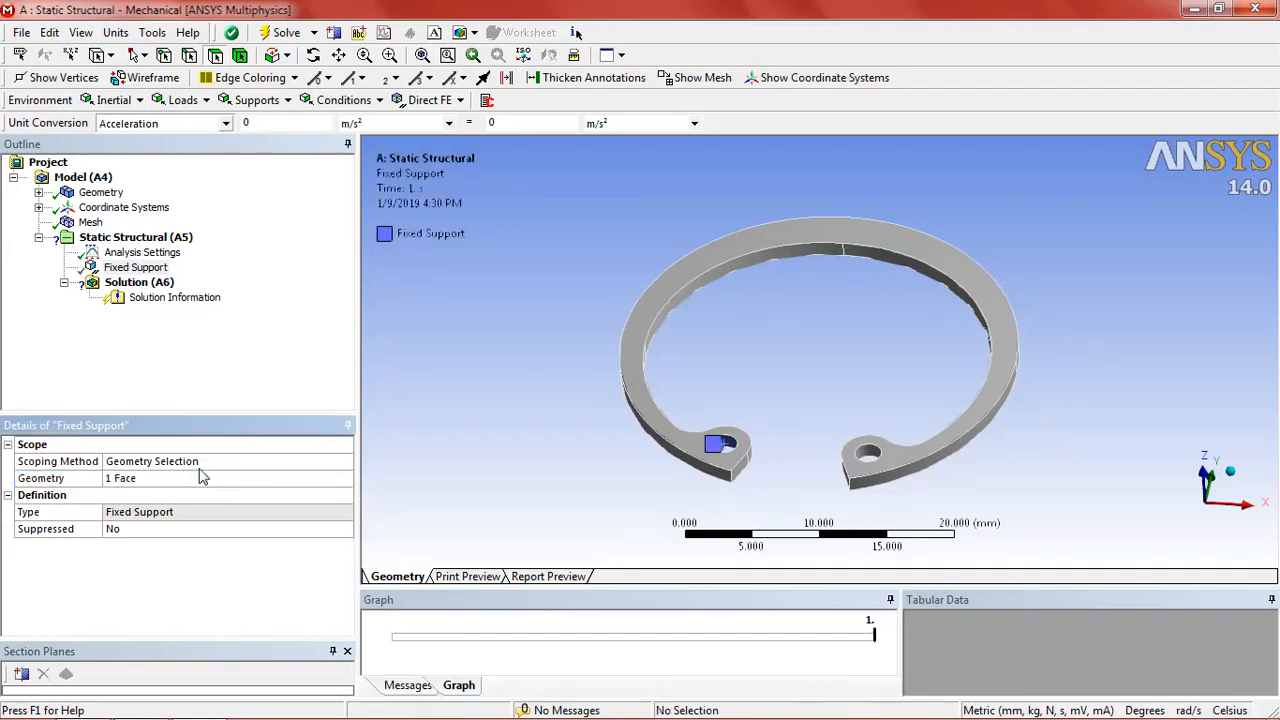
Step: Add a force on the inner face of the right lug's hole and define it by components
click(183, 100)
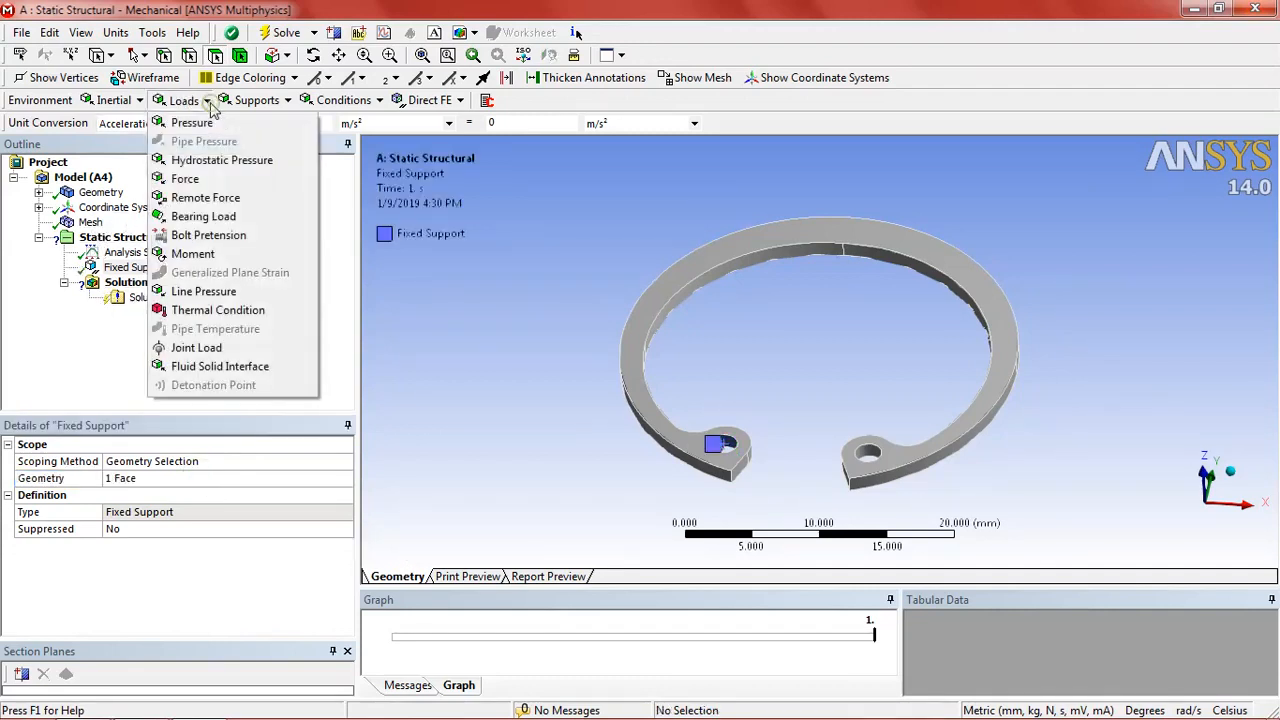
click(186, 179)
mouse_move(640, 478)
middle_down()
mouse_move(666, 486)
mouse_move(655, 468)
middle_up()
click(836, 455)
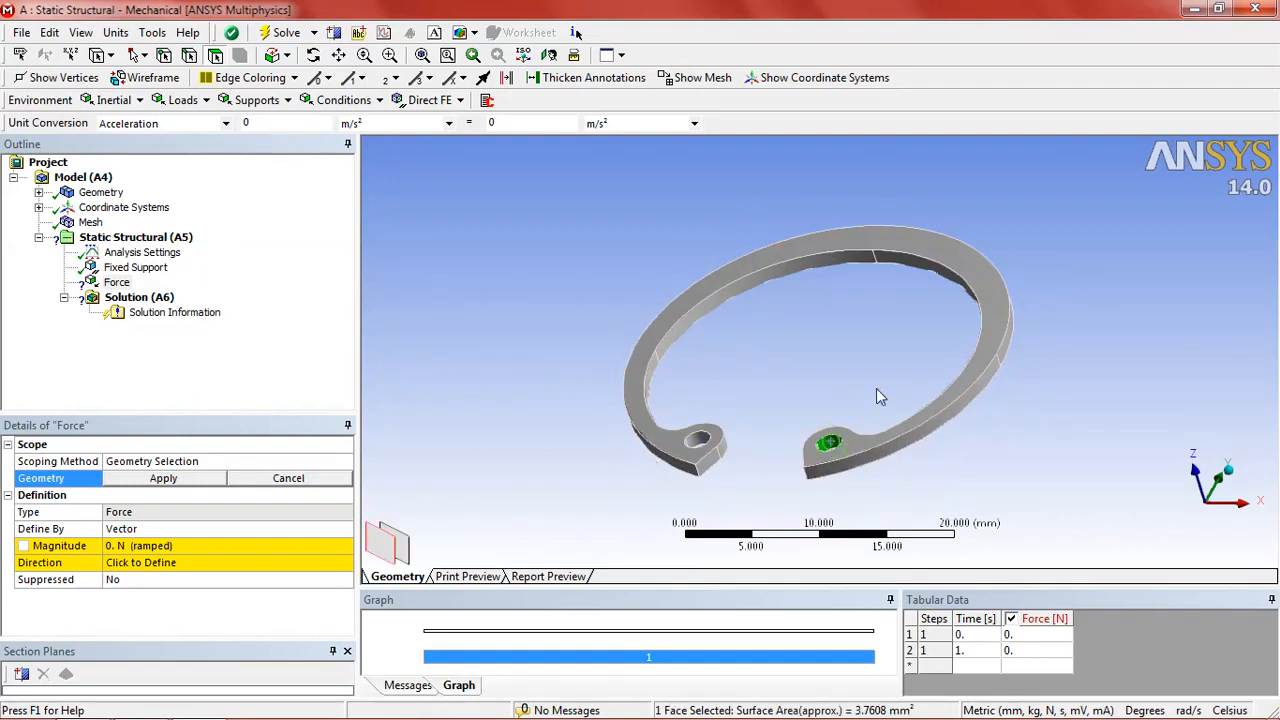
middle_drag(836, 455, 894, 409)
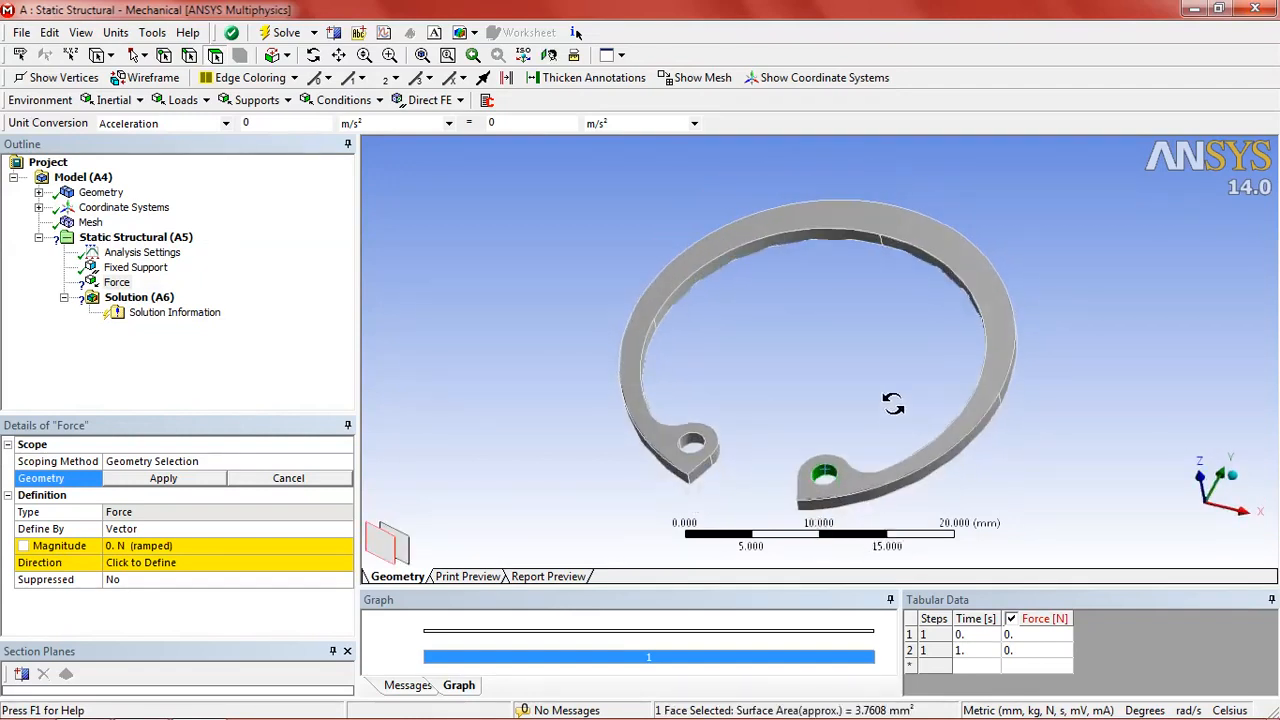
click(150, 478)
click(246, 533)
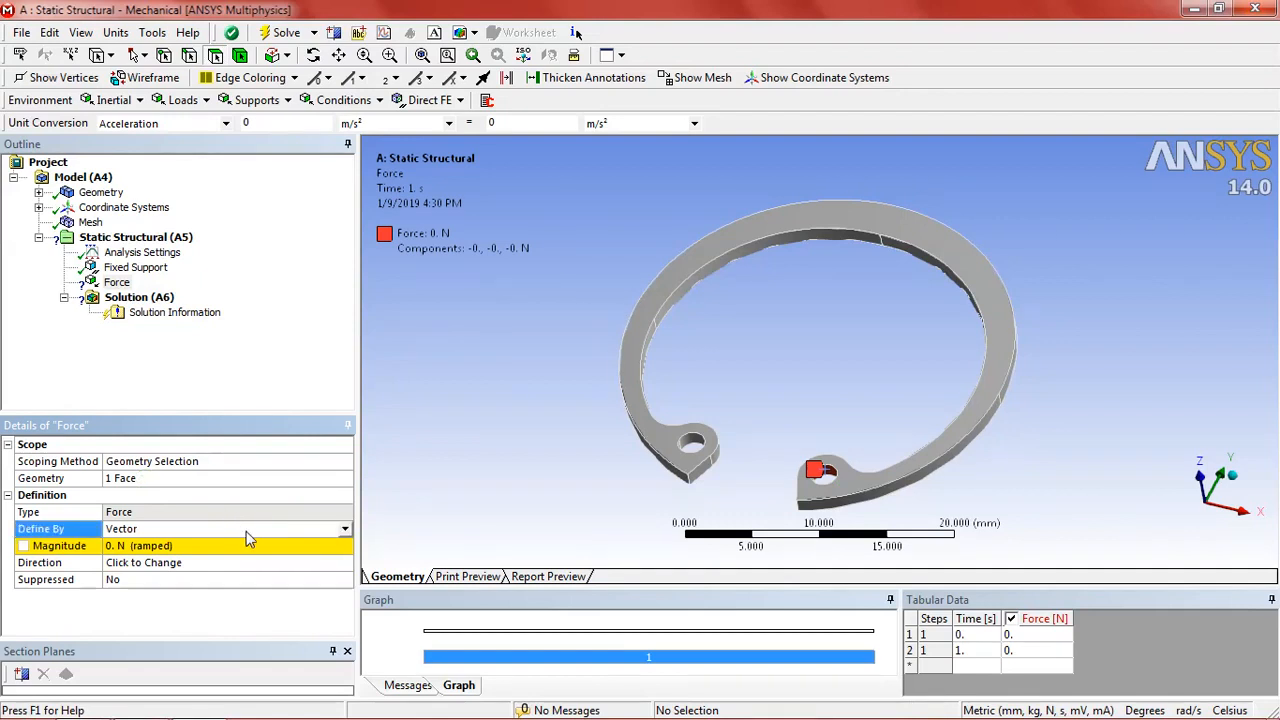
click(344, 529)
click(262, 556)
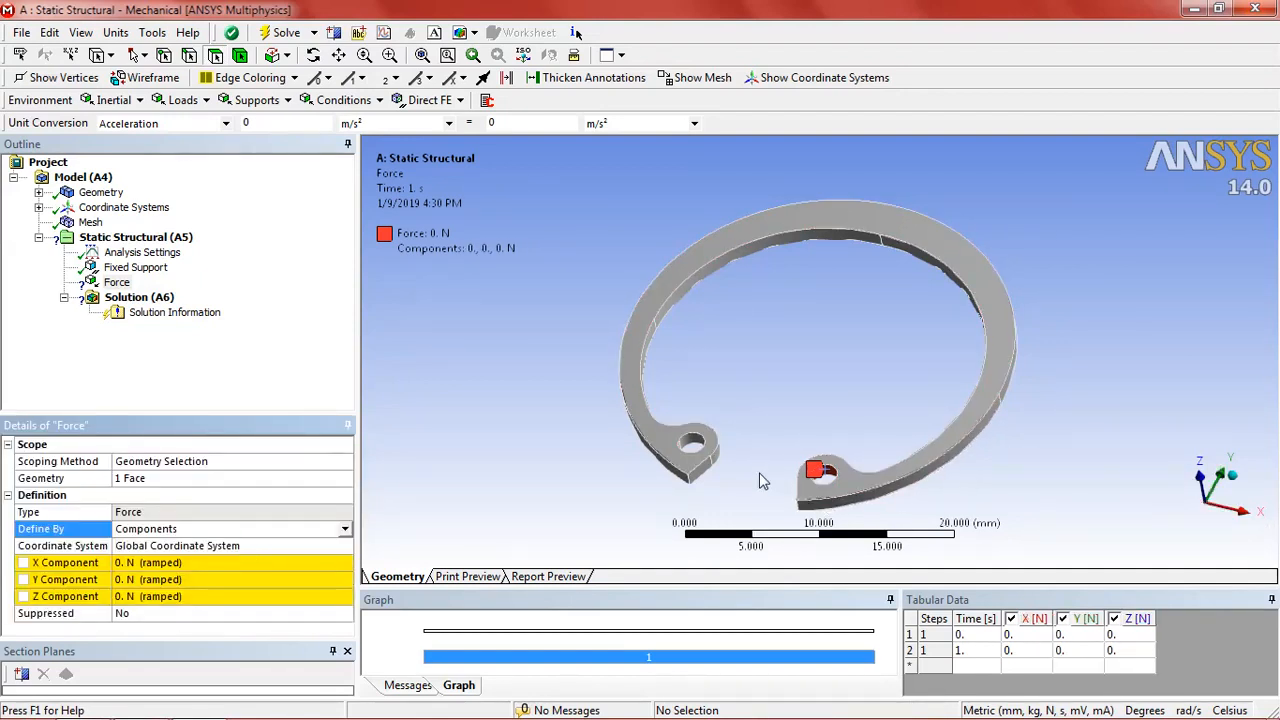
Step: Set the force's Z component to 2 N and check its direction on the ring
click(237, 597)
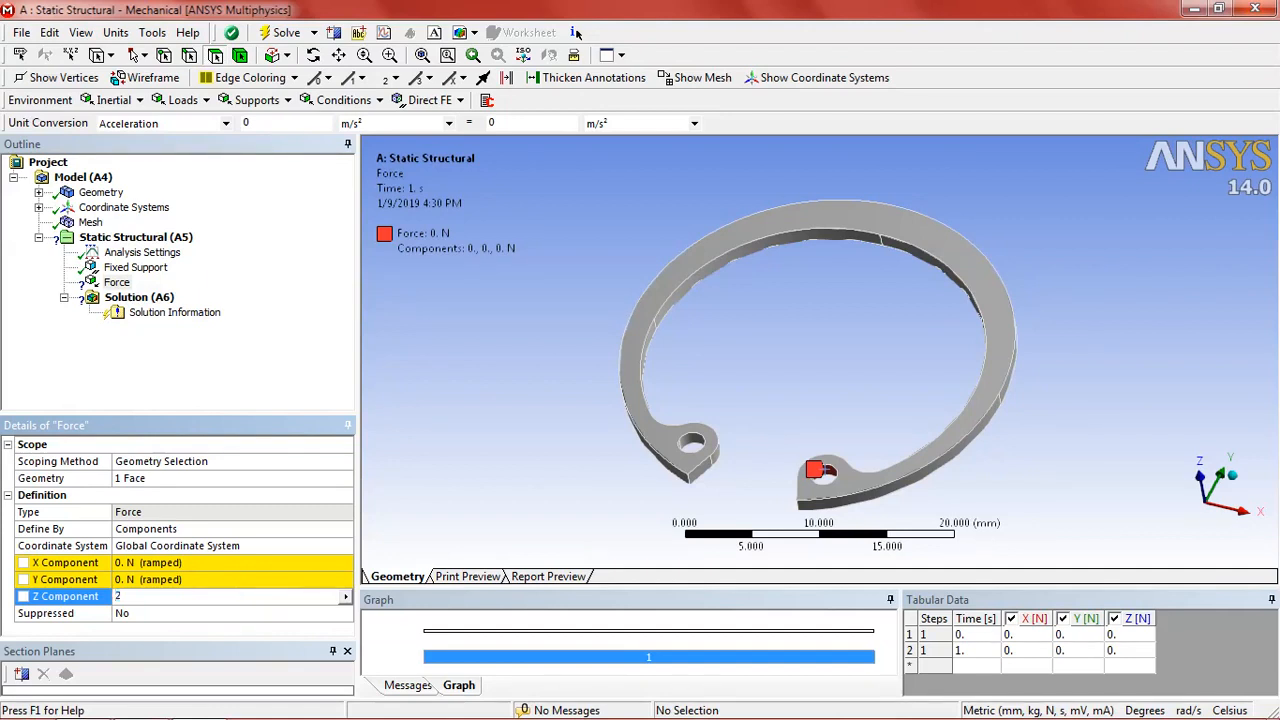
key(Return)
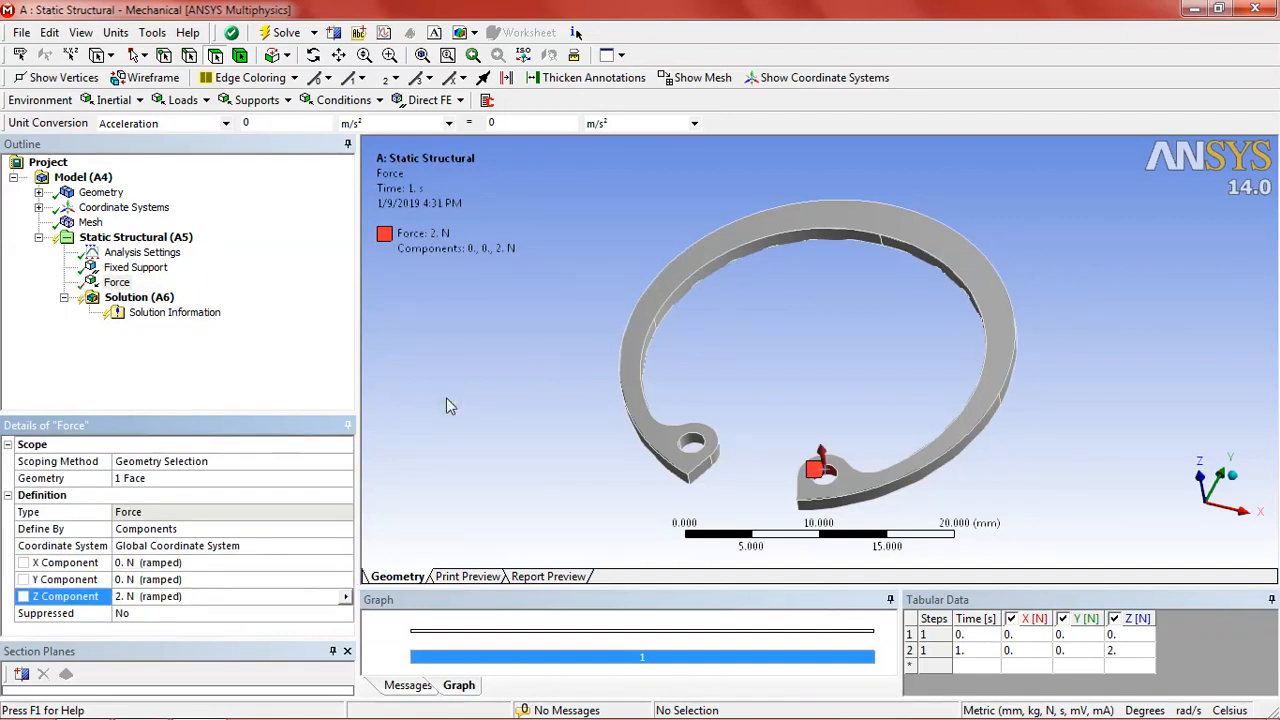
middle_drag(632, 448, 660, 495)
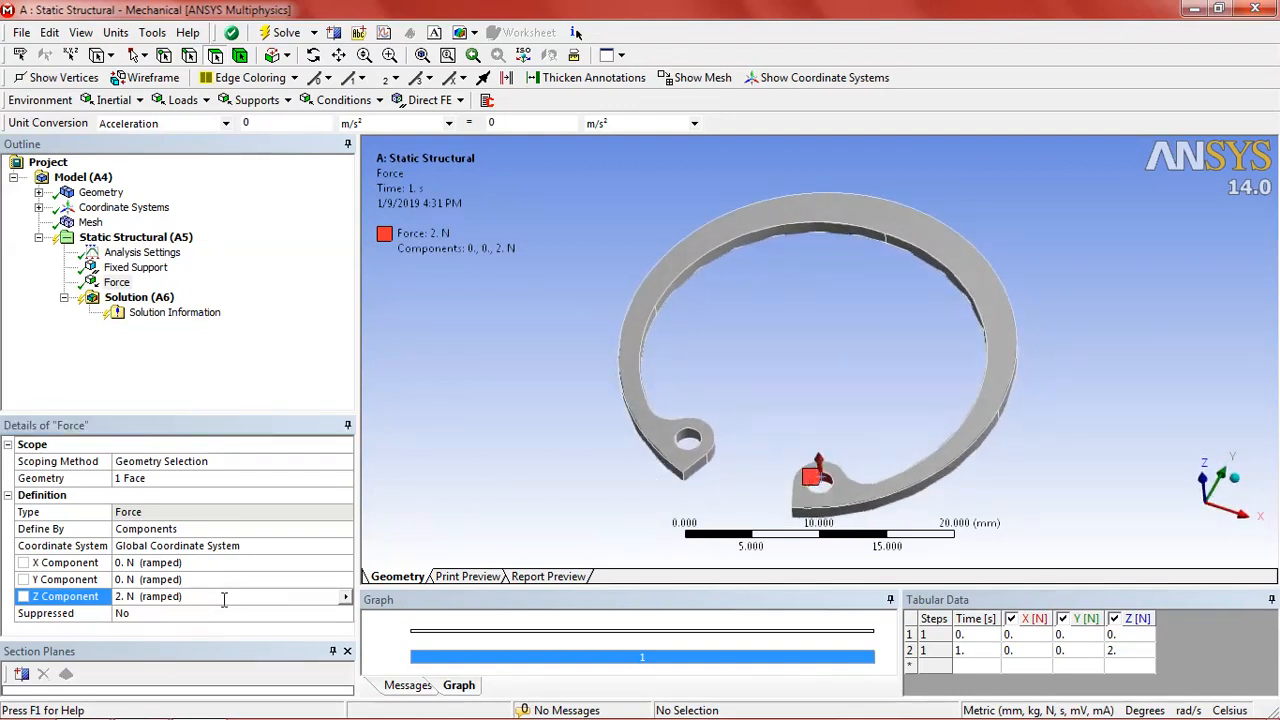
mouse_move(585, 440)
middle_down()
mouse_move(609, 466)
mouse_move(594, 467)
mouse_move(580, 417)
mouse_move(575, 430)
middle_up()
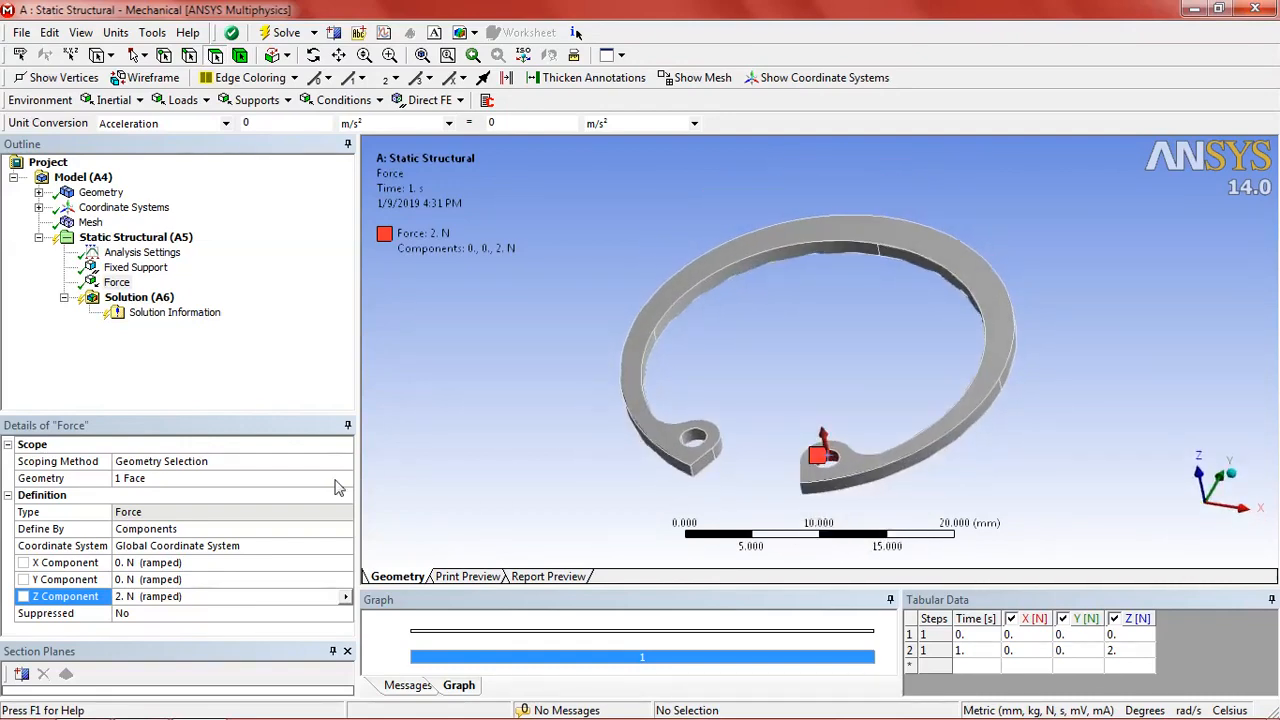
Step: Reset the force's Z component to 0 N and set its Y component to 2 N
click(218, 600)
click(218, 580)
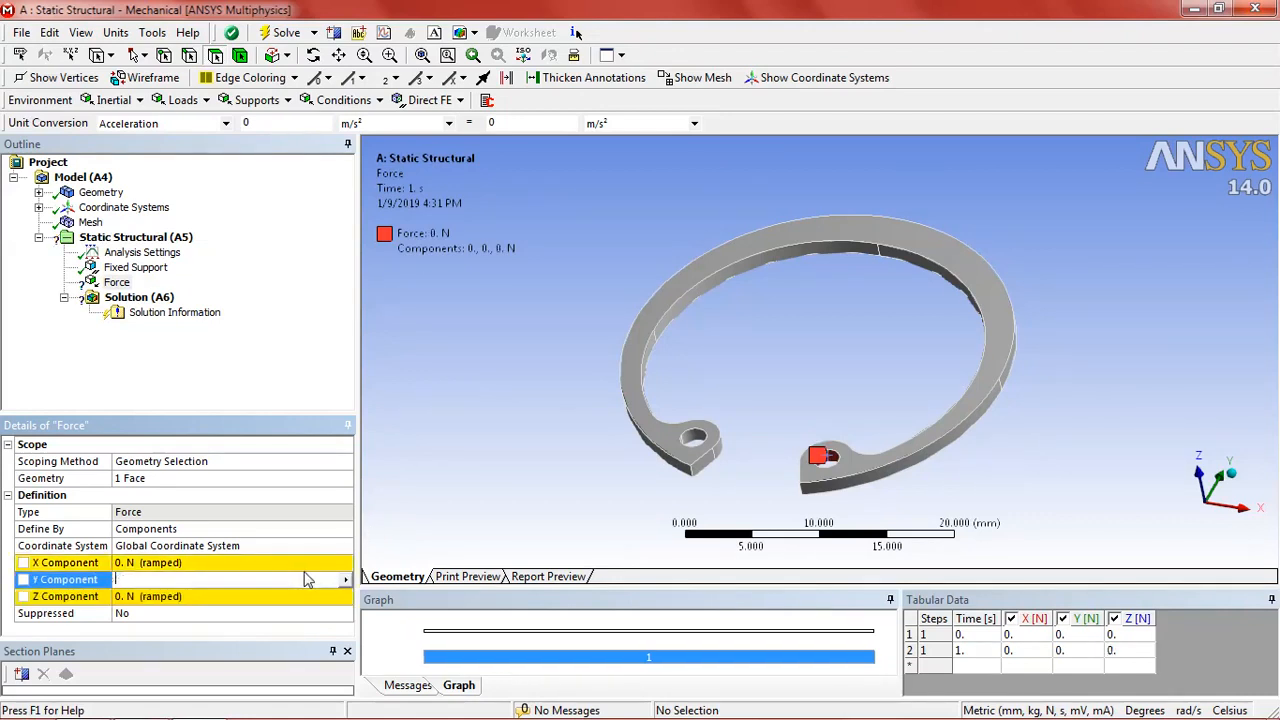
text(2)
key(Return)
middle_drag(619, 510, 646, 517)
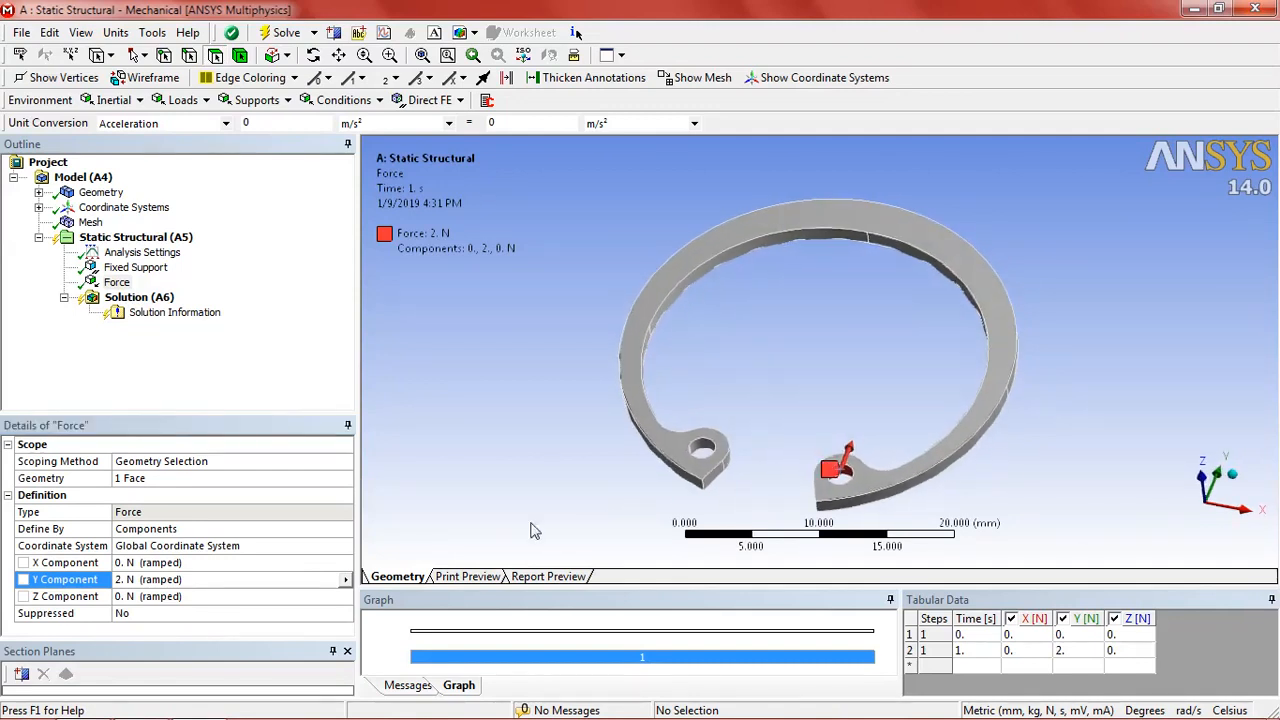
Step: Reset the force's Y component to 0 N and set its X component to 2 N
click(219, 579)
key(Return)
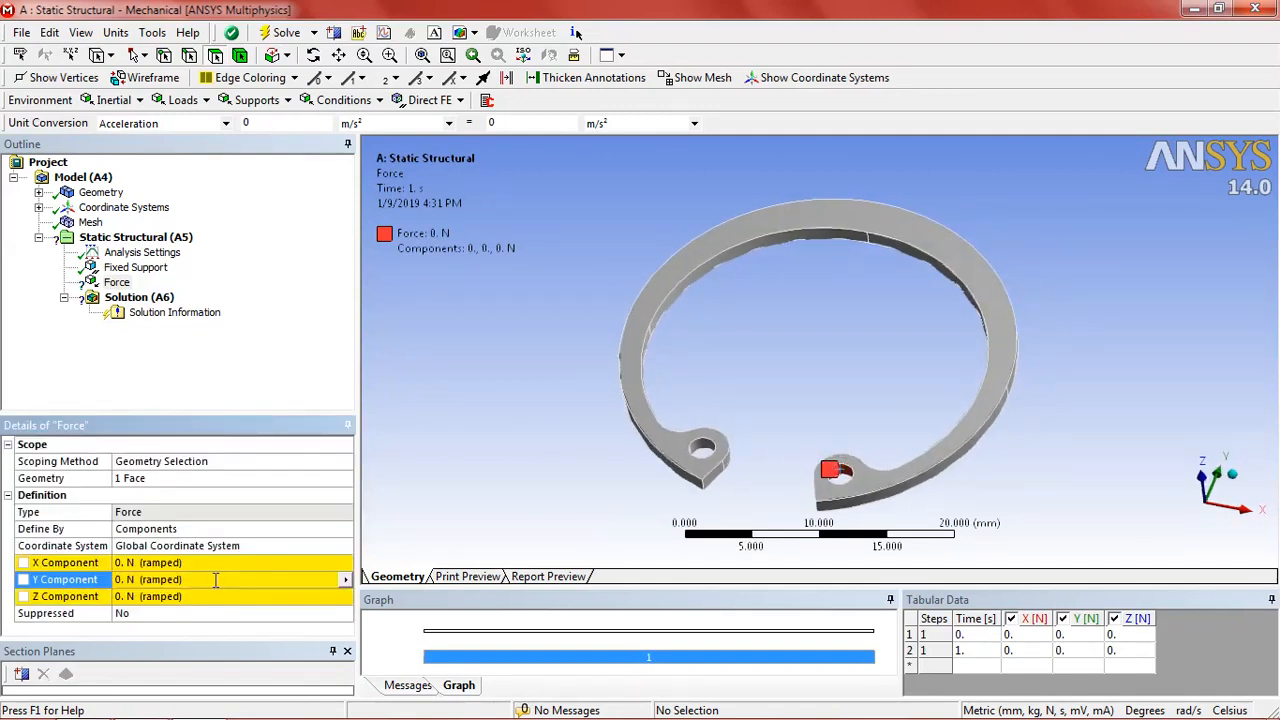
click(226, 567)
middle_drag(589, 448, 575, 410)
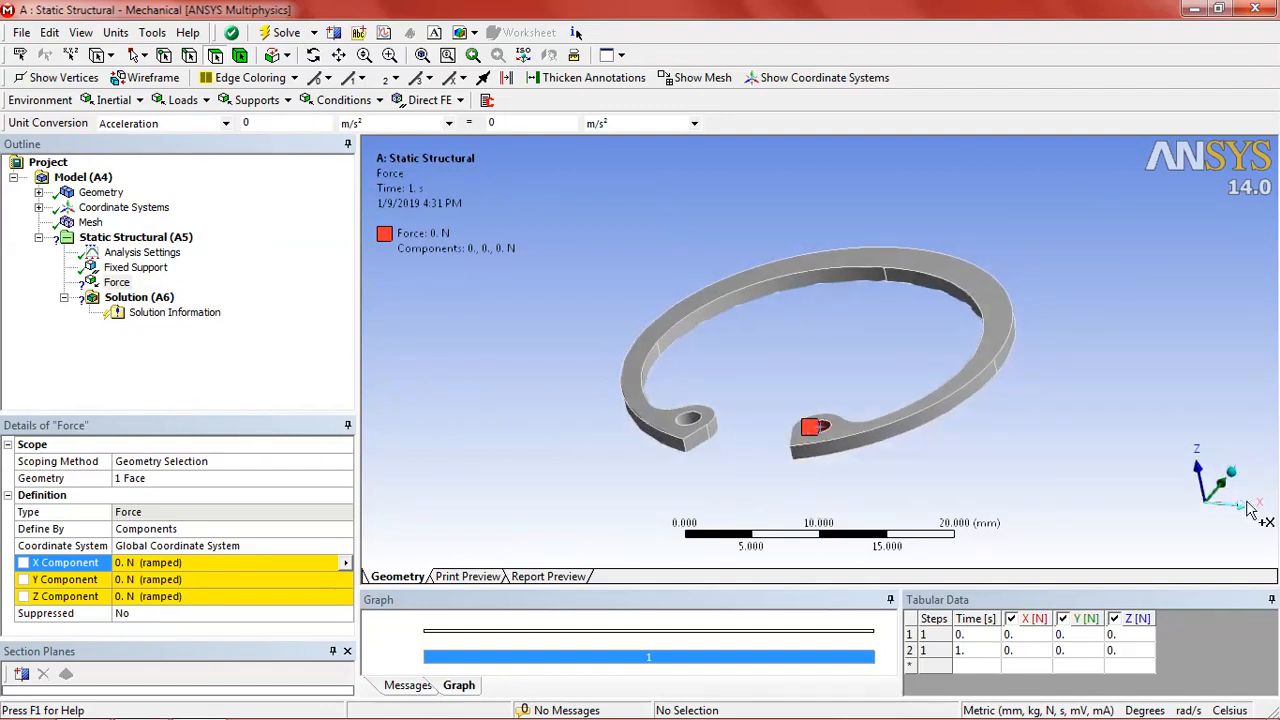
click(210, 562)
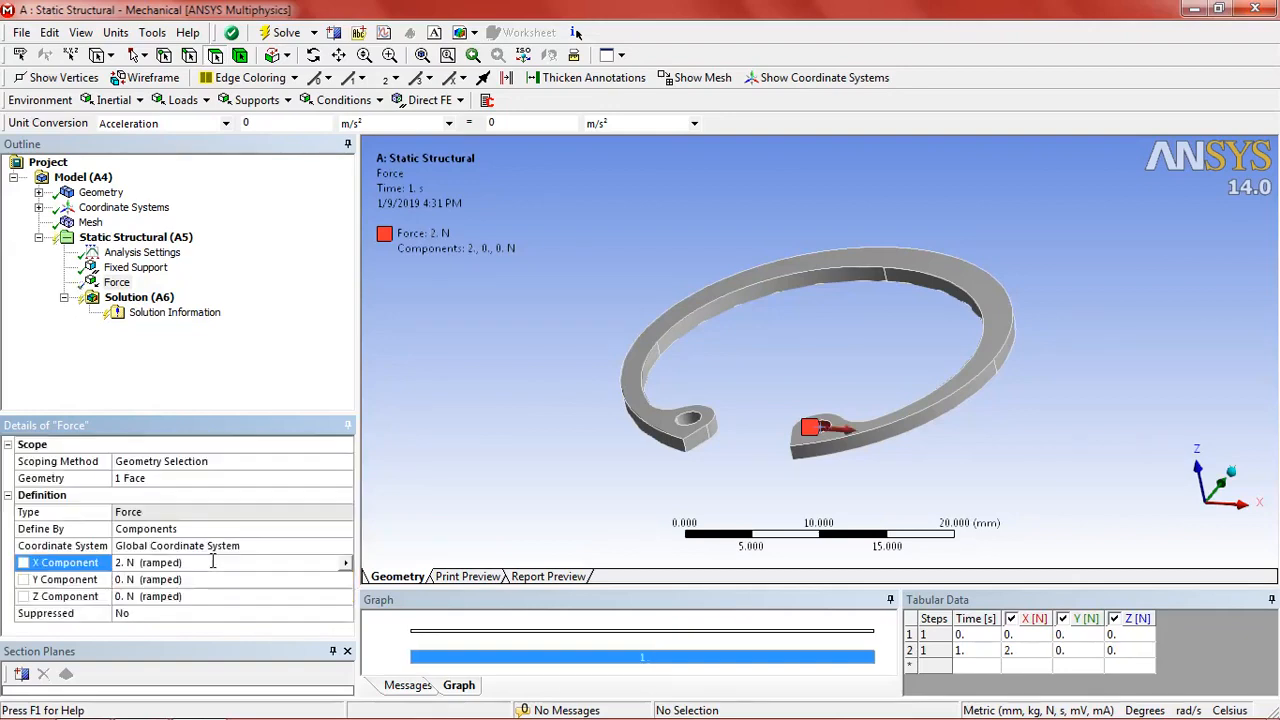
text(2)
key(Return)
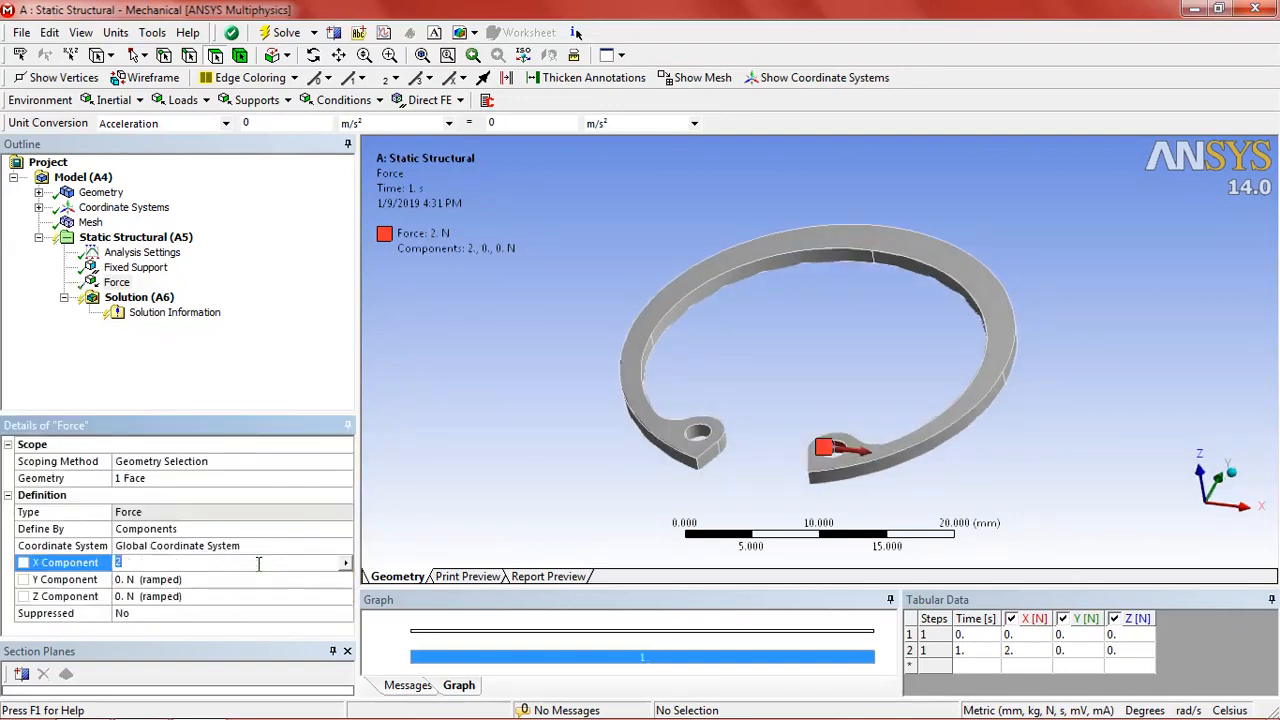
Step: Reverse the force by setting its X component to -2 N and check its direction on the ring
text(-)
key(Return)
mouse_move(535, 382)
middle_down()
mouse_move(543, 411)
mouse_move(543, 392)
middle_up()
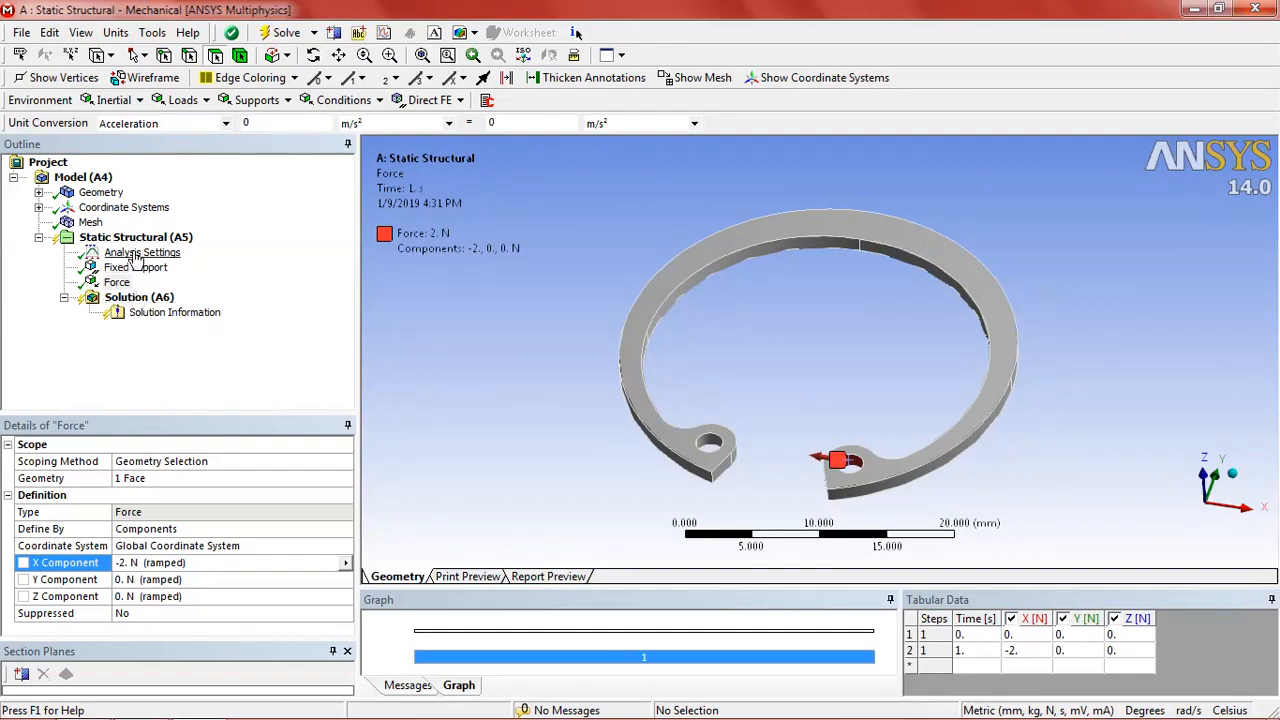
Step: Add equivalent (von-Mises) stress and equivalent (von-Mises) strain results to the solution
right_click(142, 300)
mouse_move(190, 312)
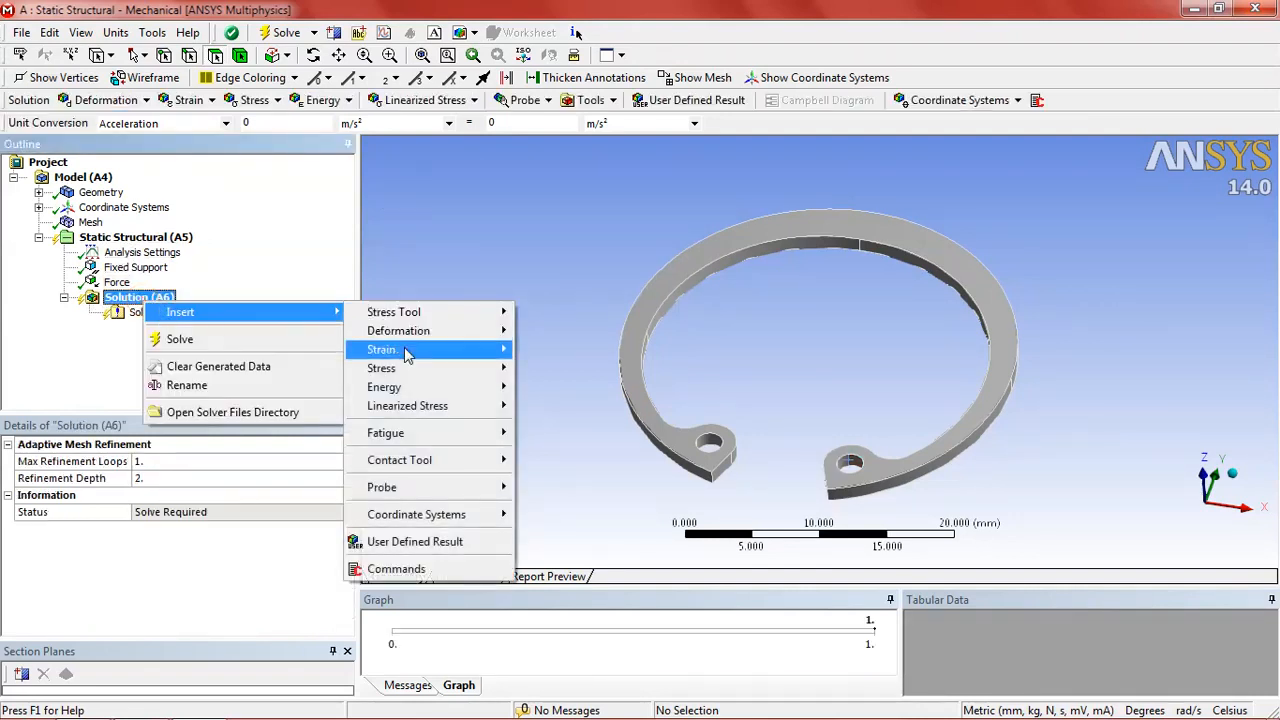
mouse_move(420, 370)
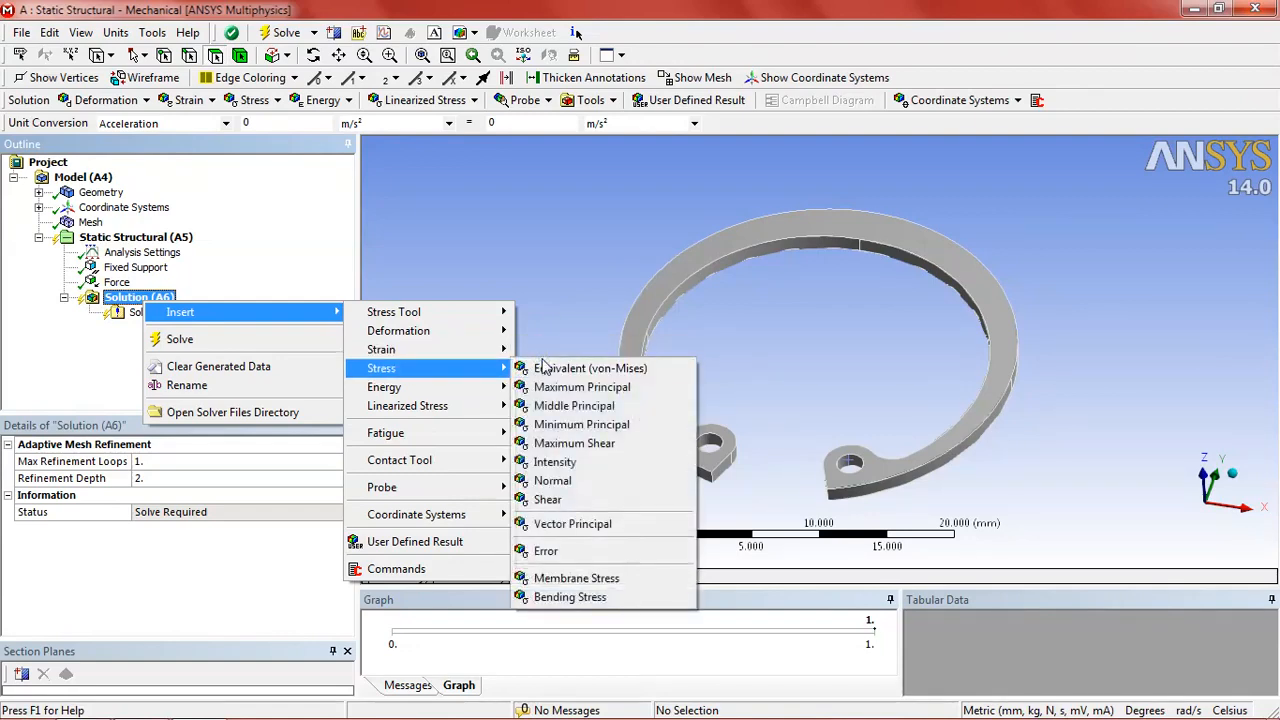
click(548, 368)
right_click(150, 300)
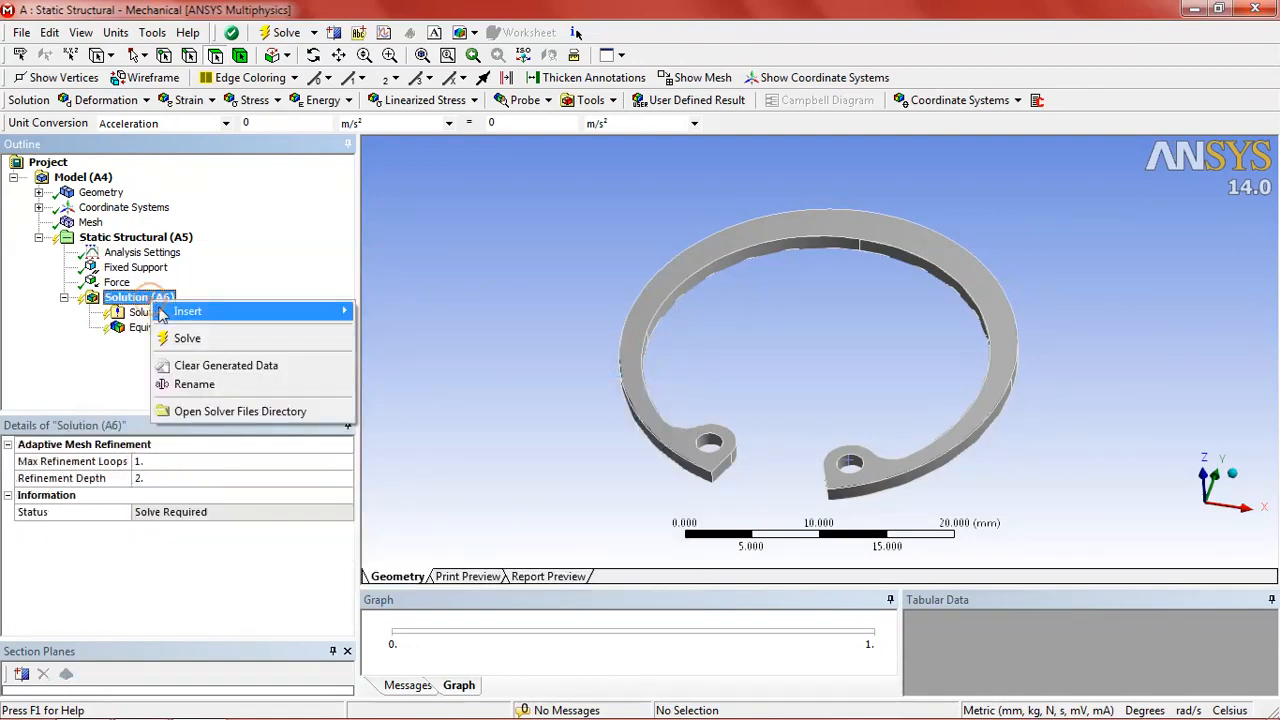
mouse_move(240, 311)
mouse_move(415, 350)
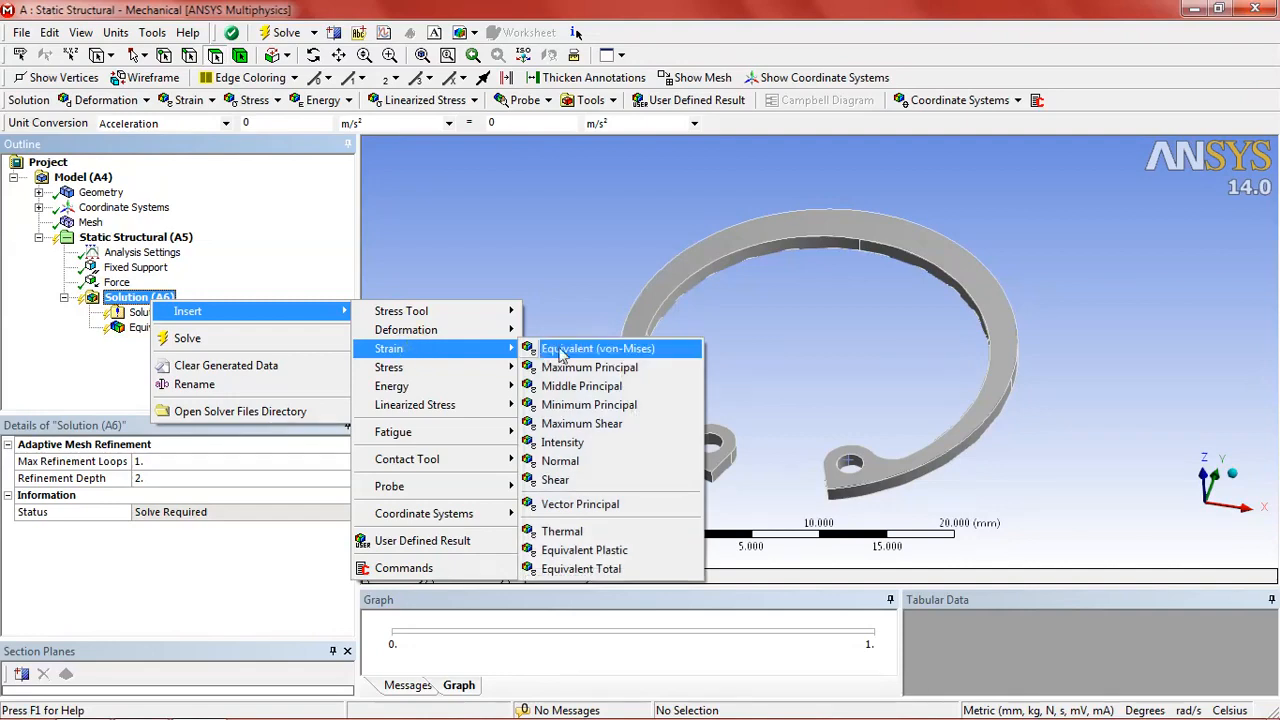
click(560, 348)
Step: Add a directional deformation result to the solution and solve the analysis
right_click(129, 298)
mouse_move(160, 308)
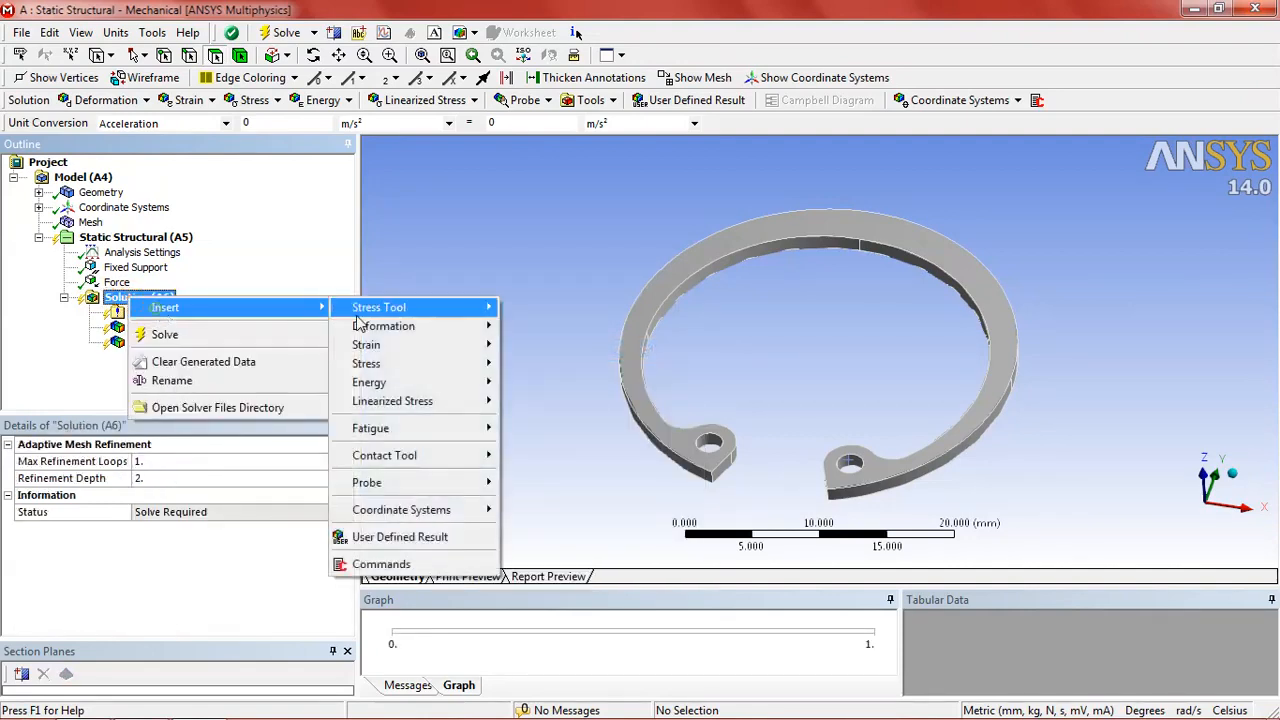
mouse_move(420, 326)
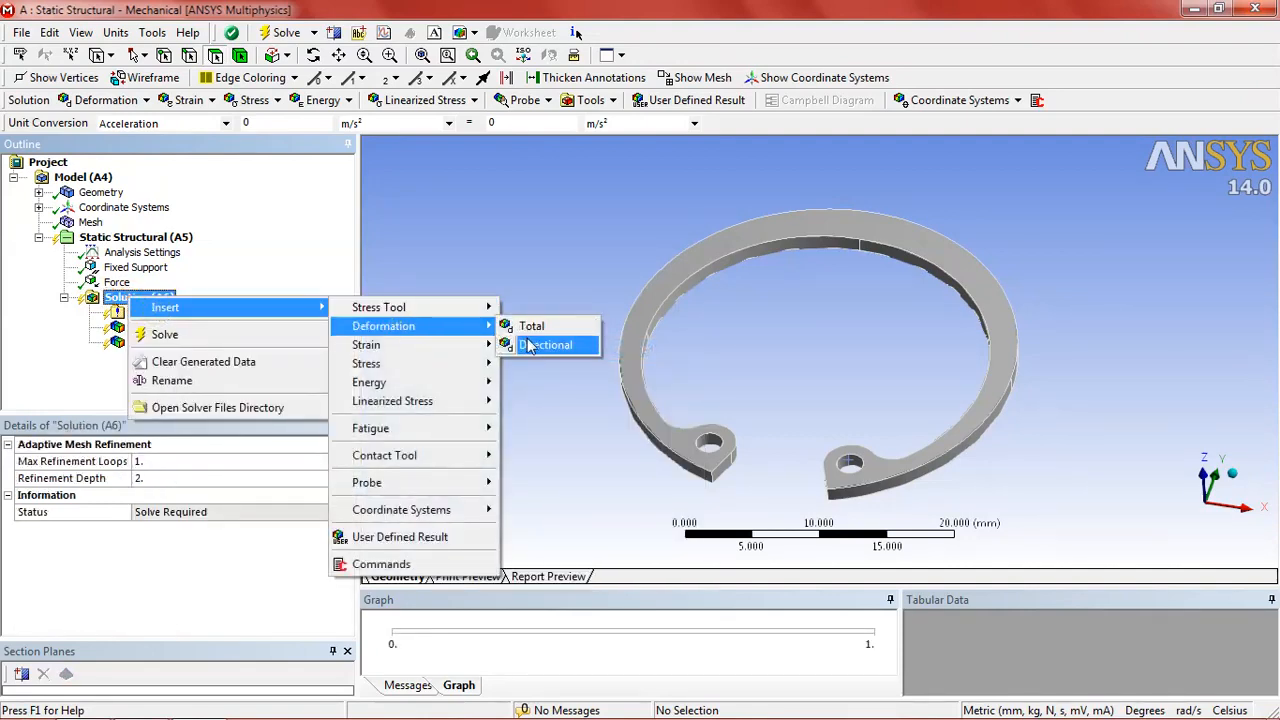
click(540, 345)
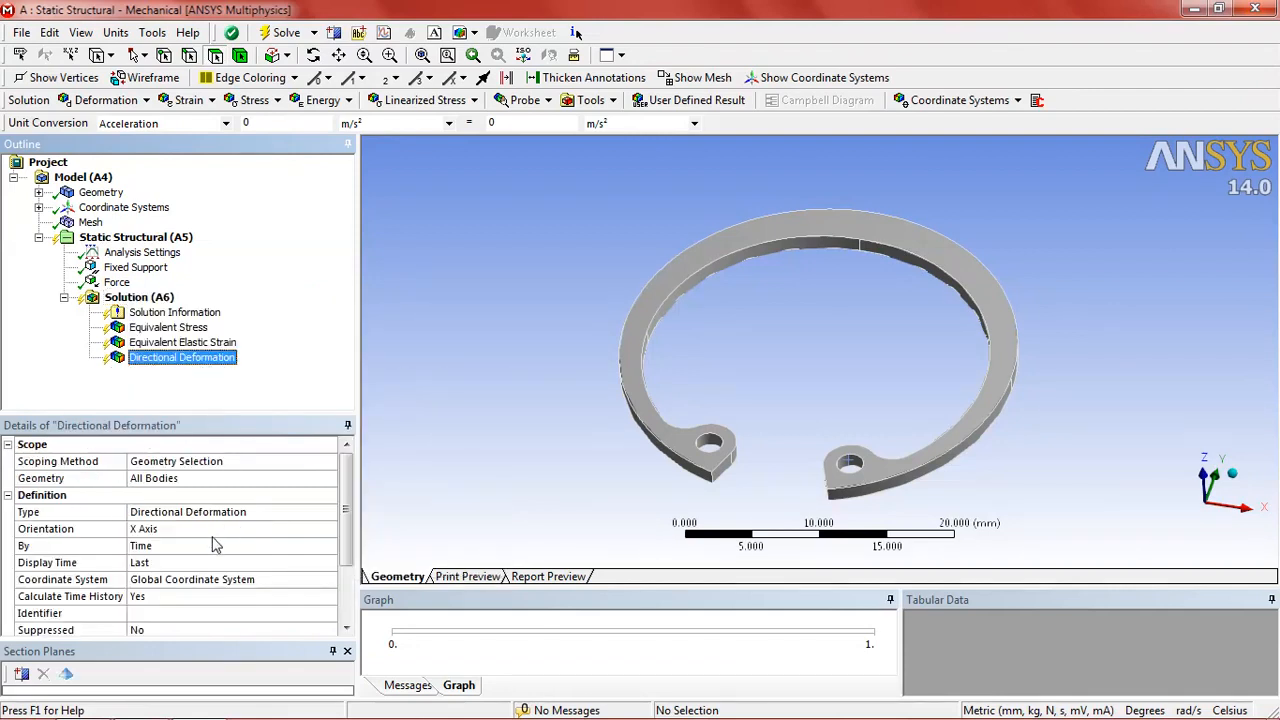
click(287, 33)
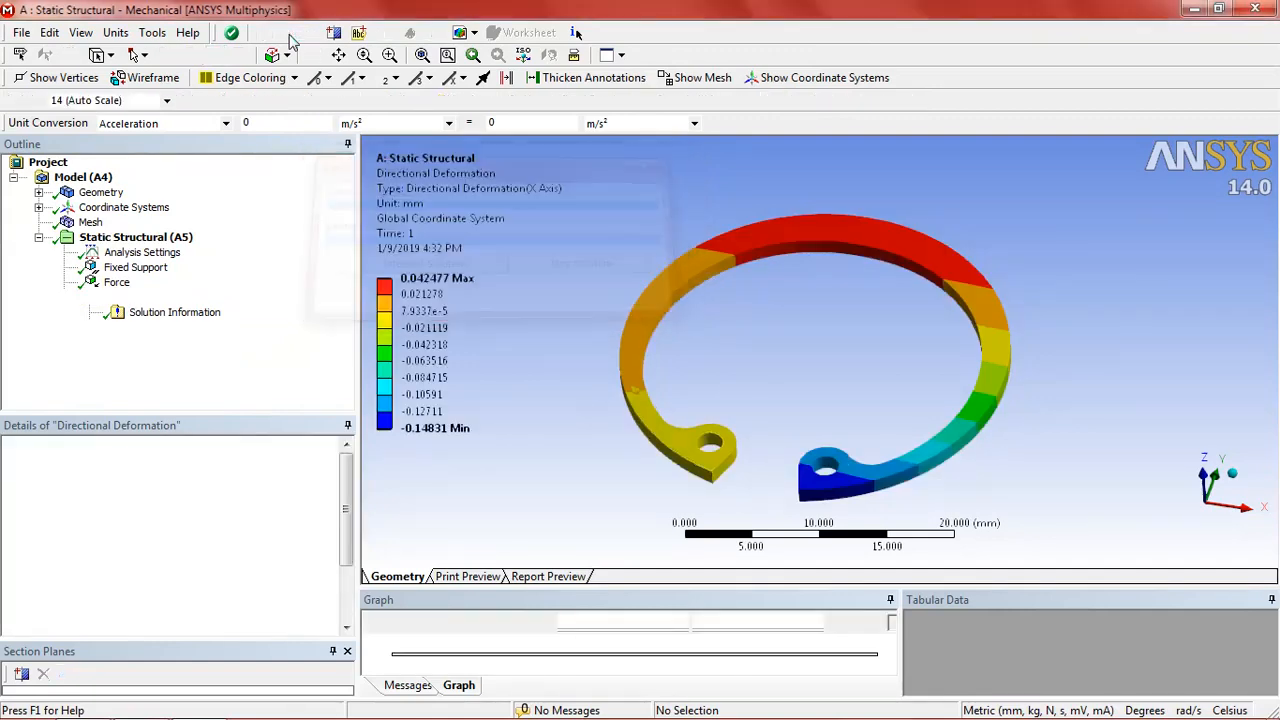
Step: Display the equivalent stress result and examine its distribution on the ring from several angles
click(170, 327)
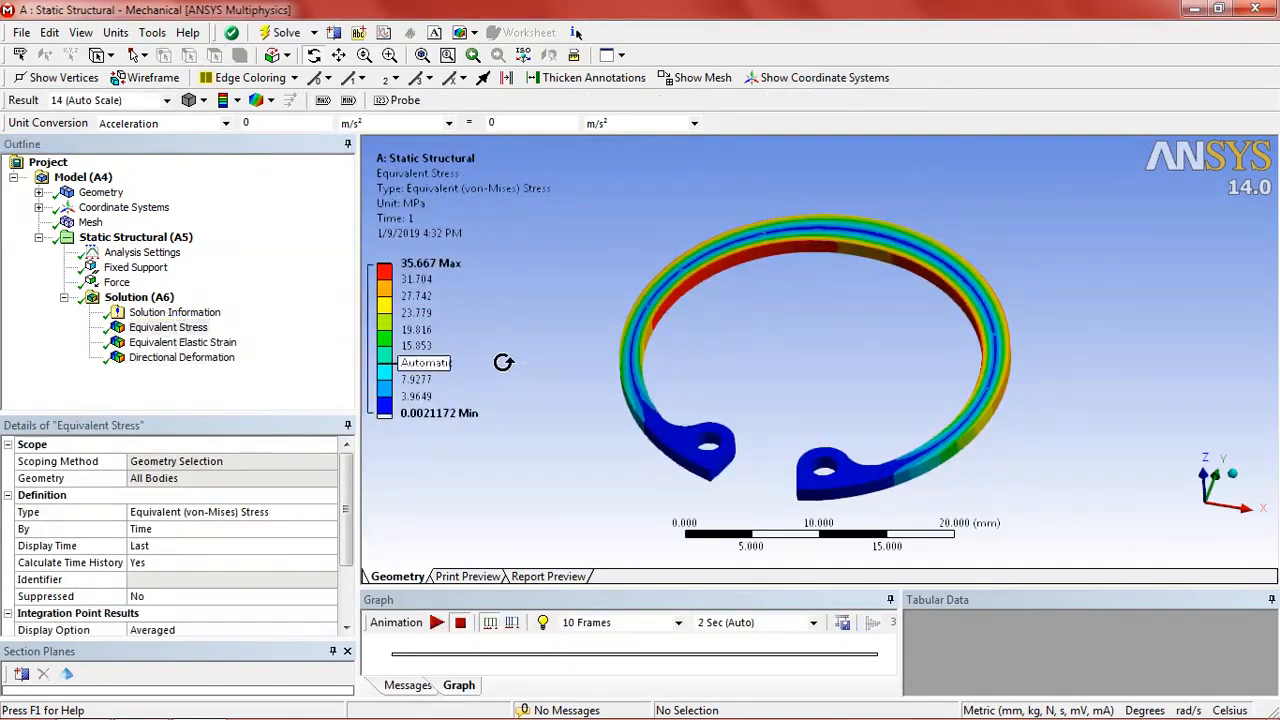
drag(846, 382, 848, 369)
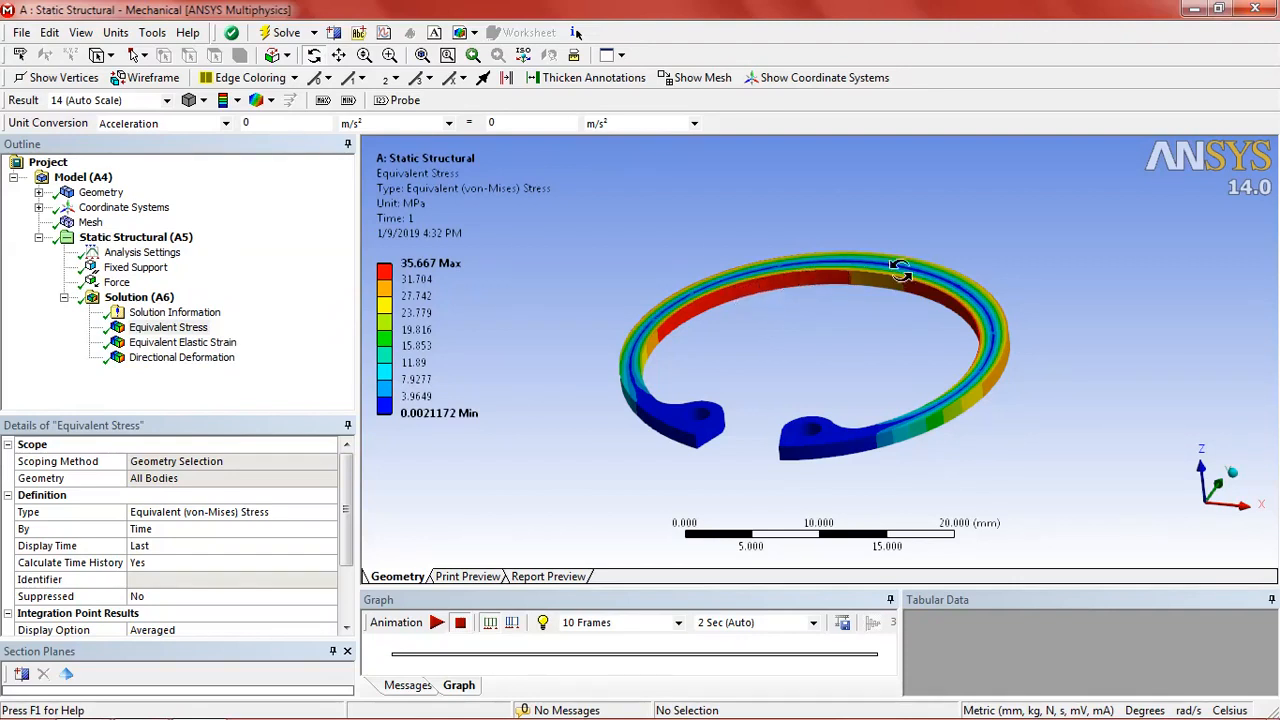
drag(900, 270, 903, 334)
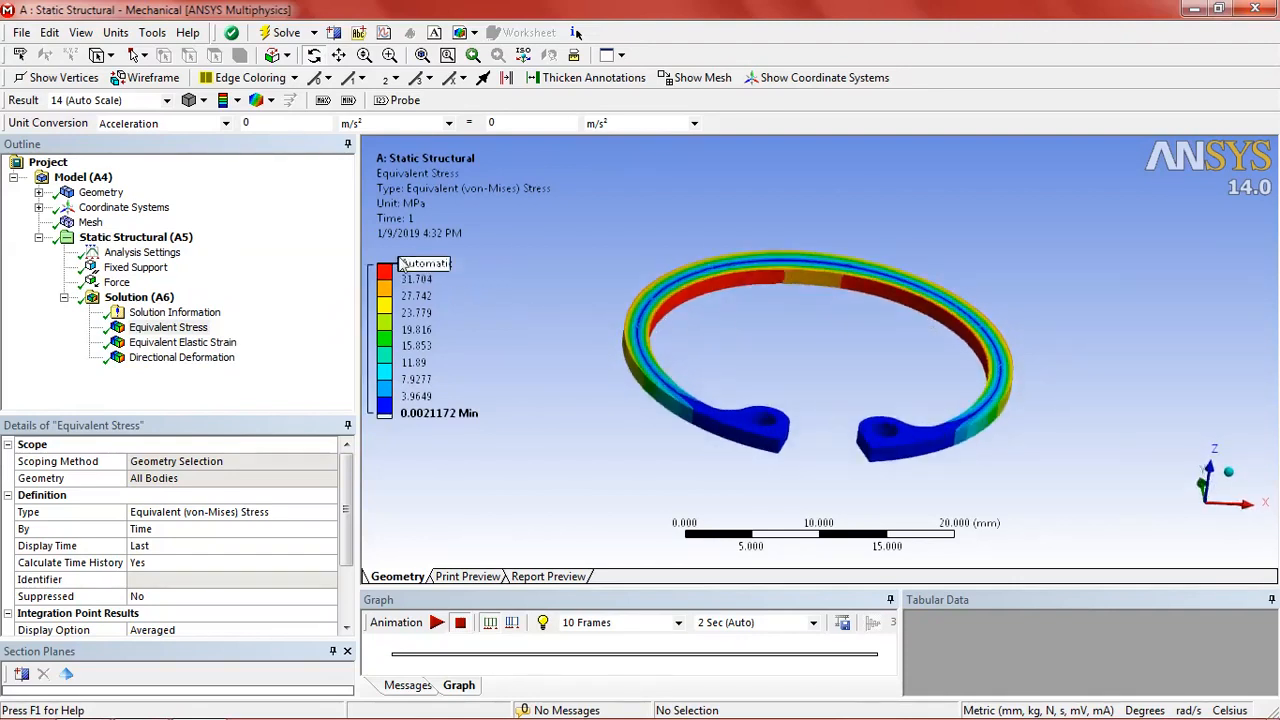
drag(580, 277, 879, 375)
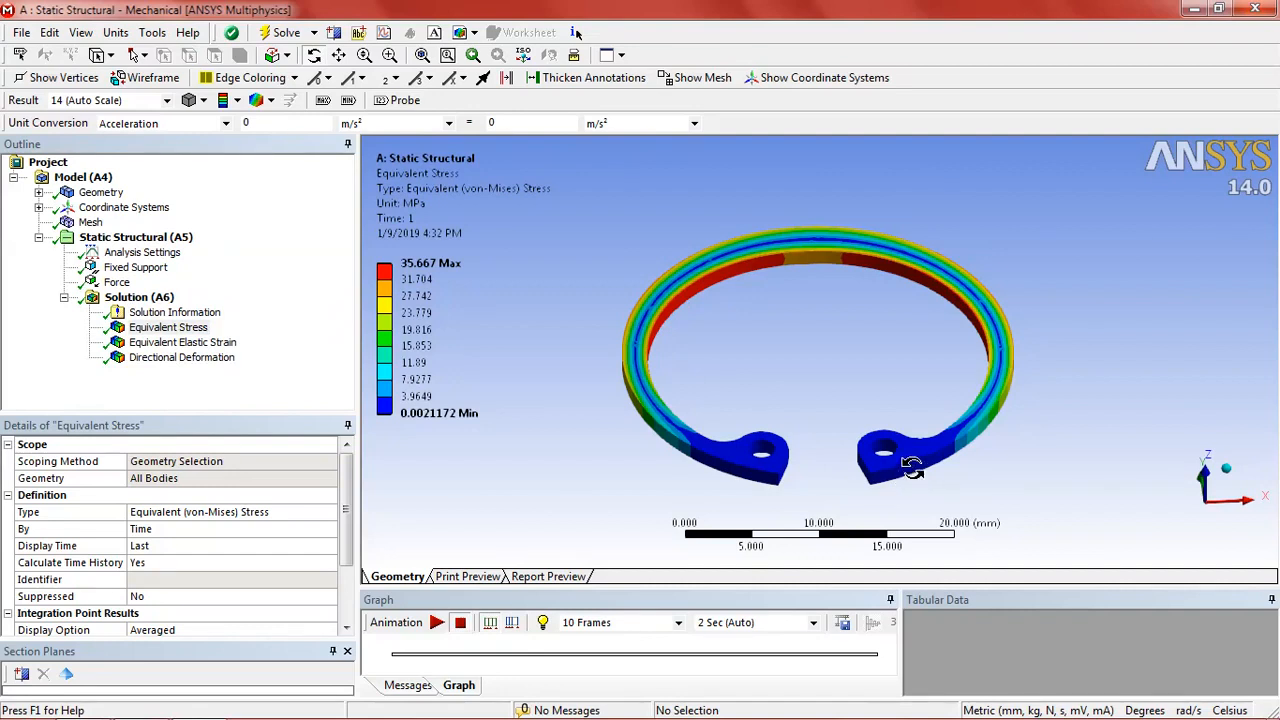
Step: Play and halt the equivalent elastic strain animation, and examine the directional deformation result on the ring
click(191, 344)
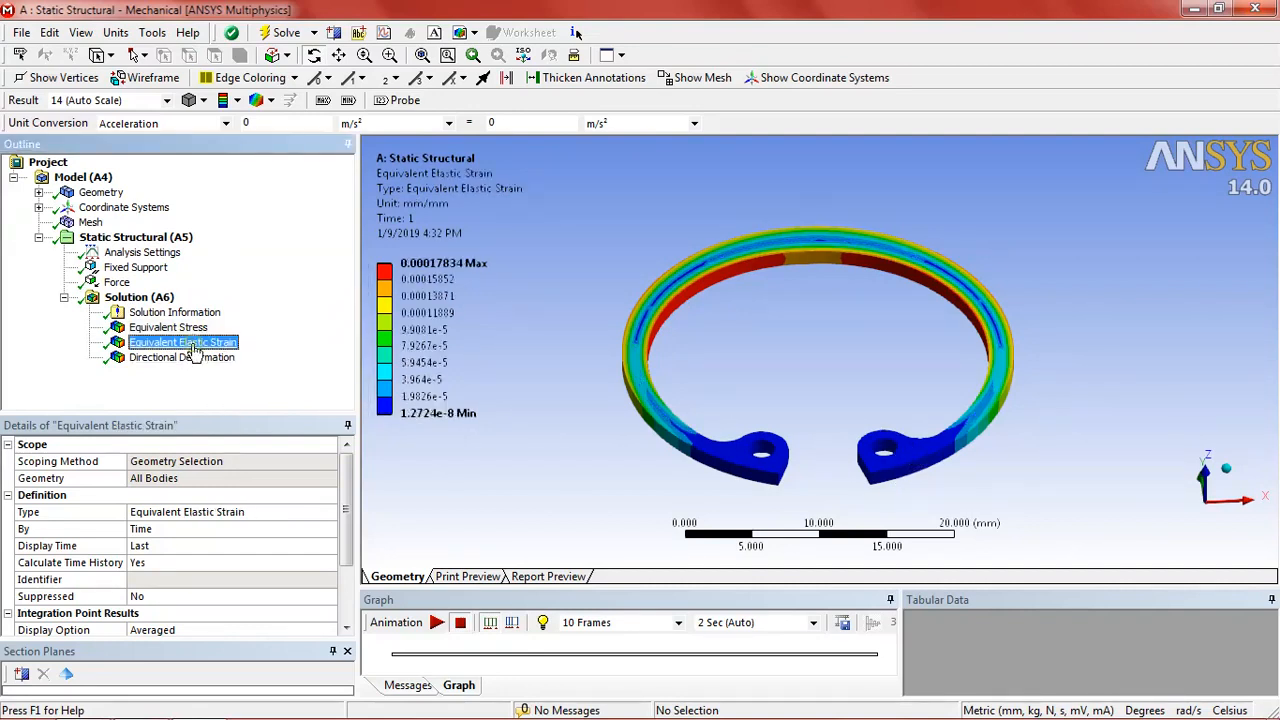
click(436, 623)
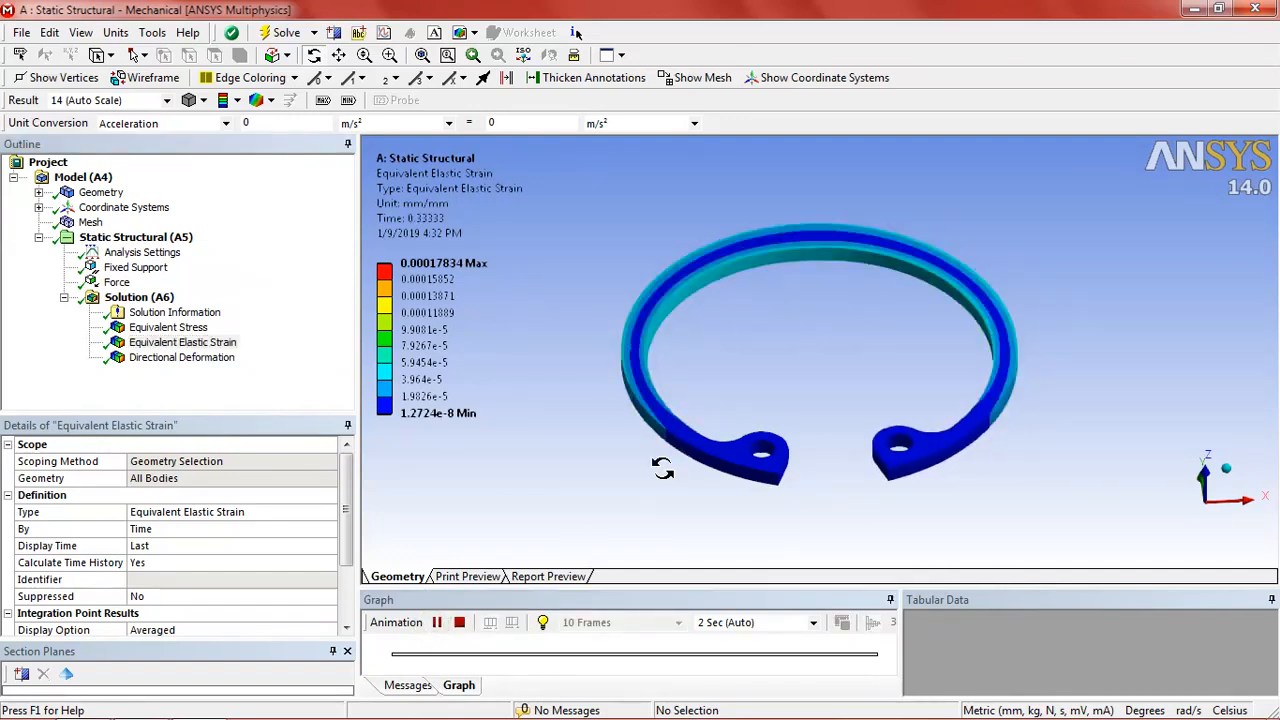
drag(663, 466, 623, 486)
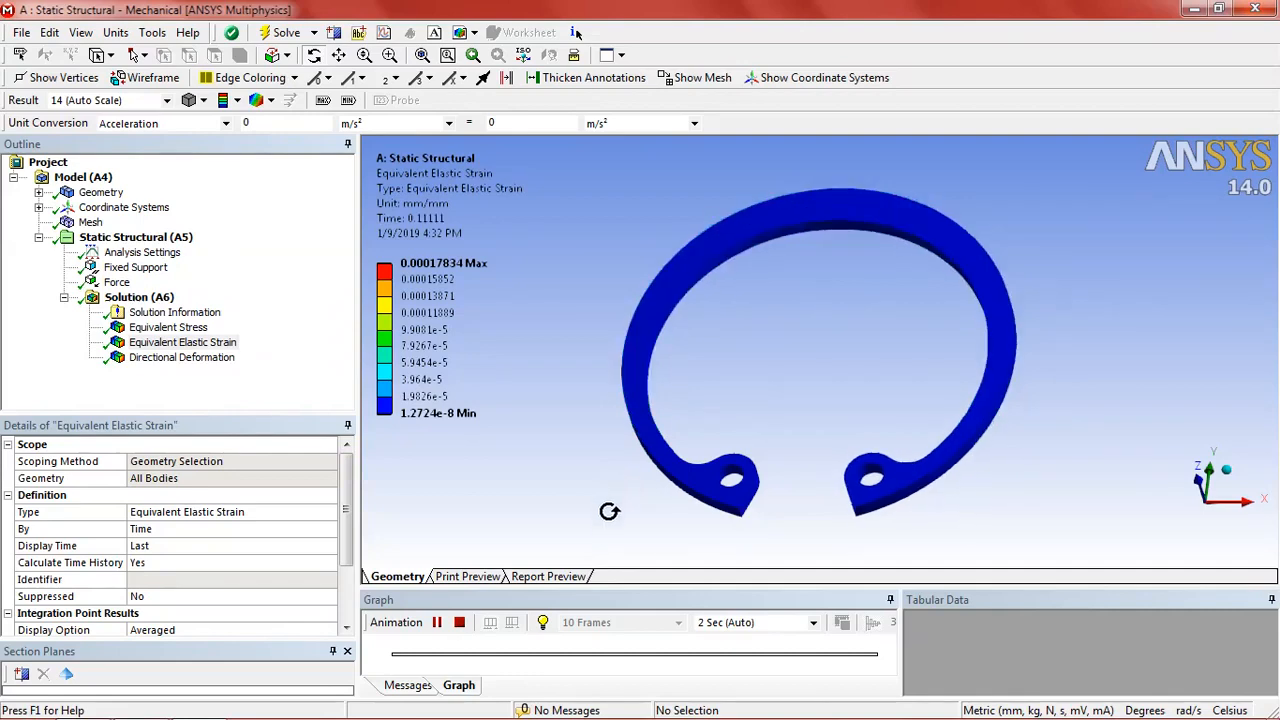
click(437, 623)
click(182, 357)
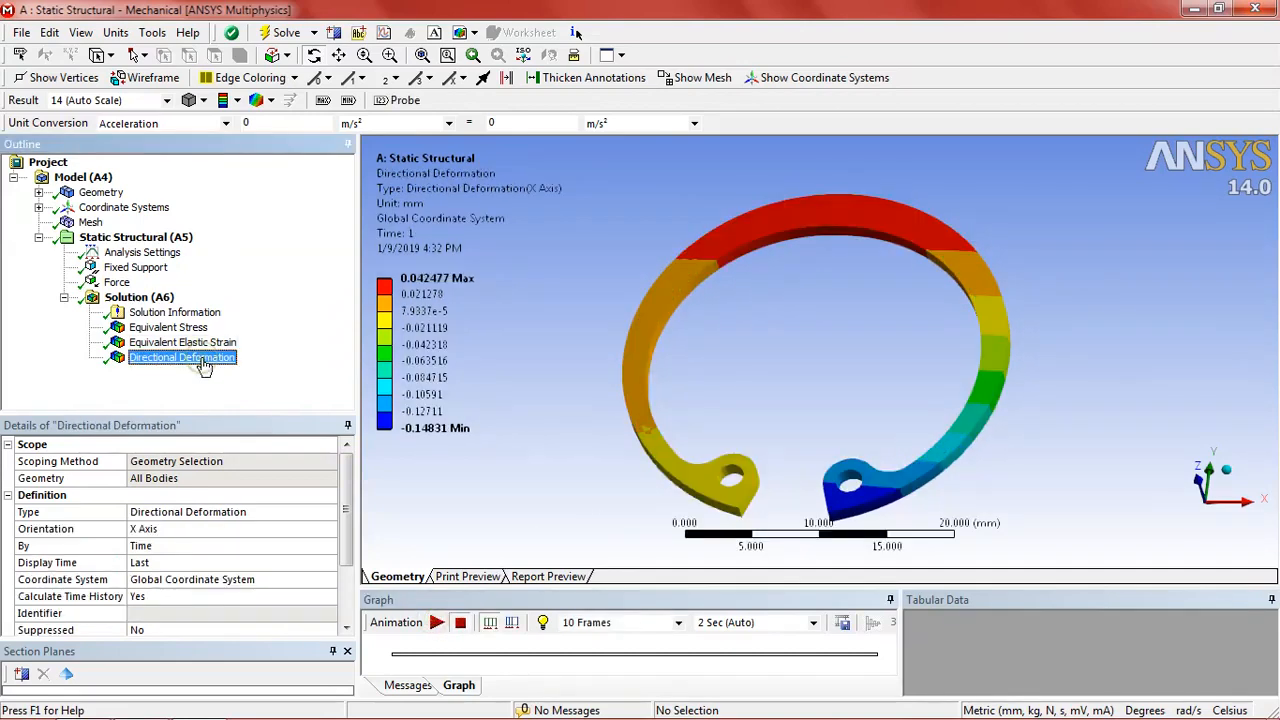
drag(886, 384, 852, 292)
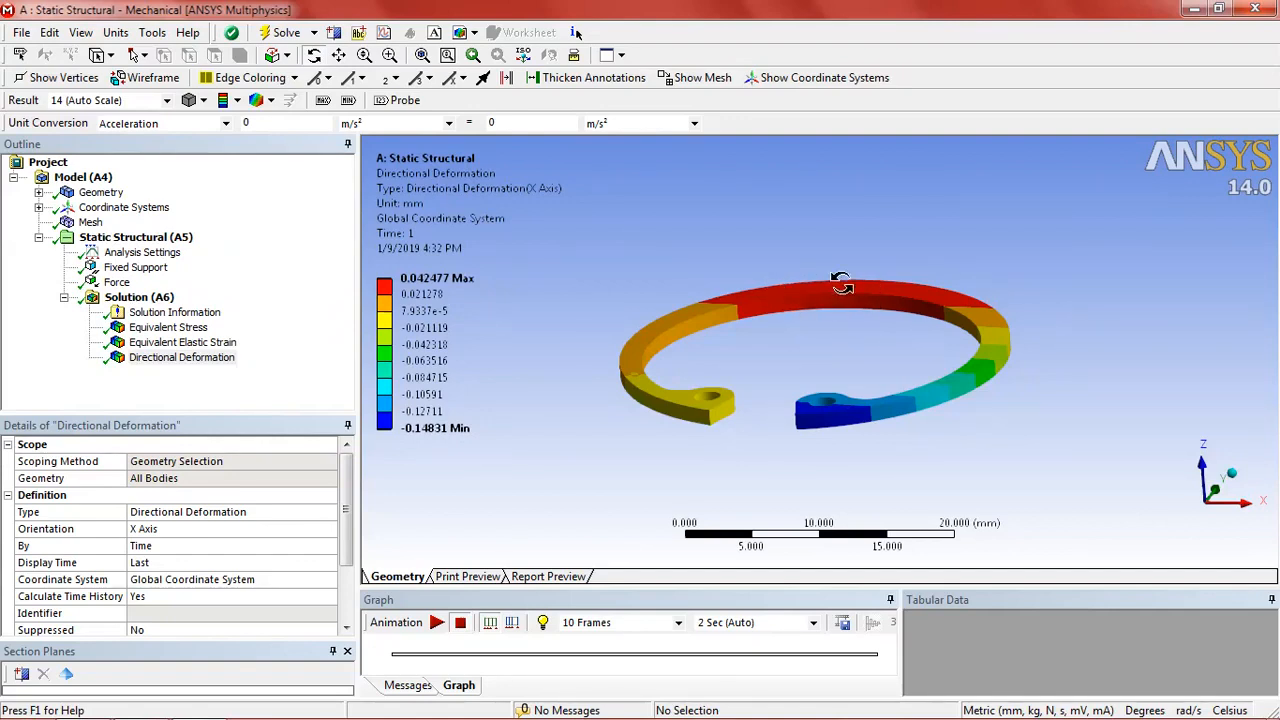
Step: Animate the equivalent stress result, view the ring from the front, and stop the animation
click(168, 327)
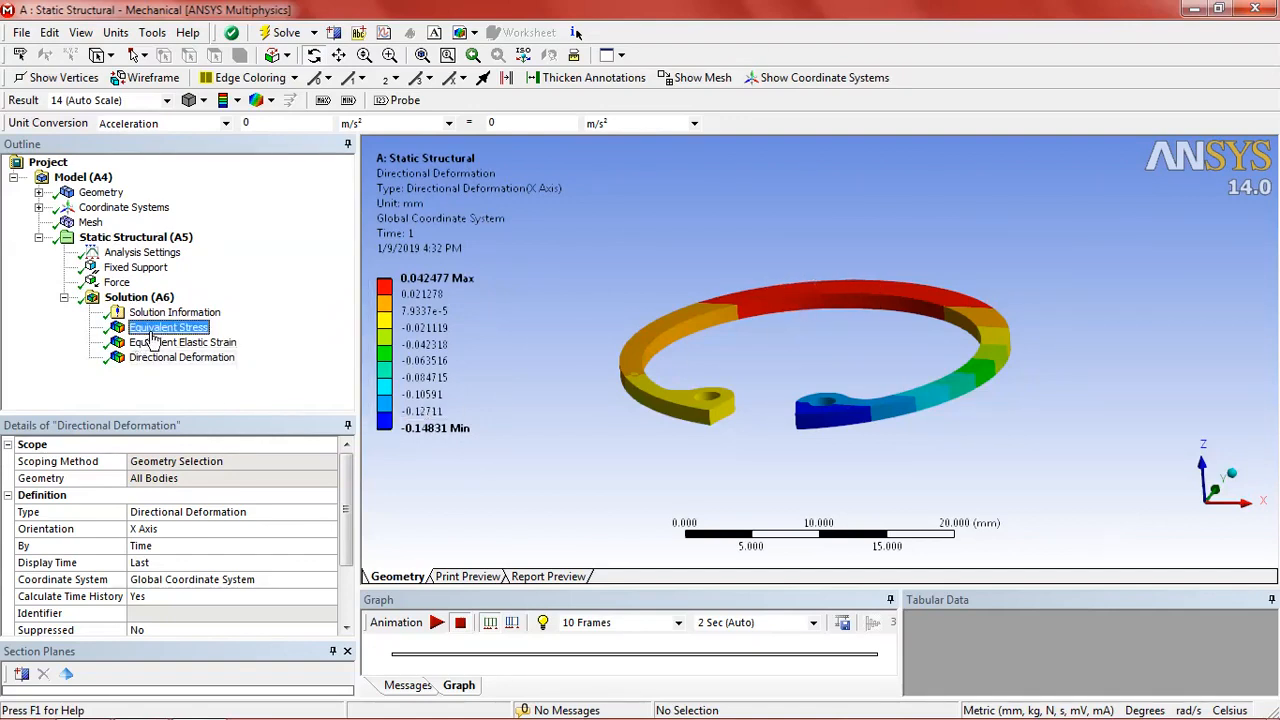
click(438, 623)
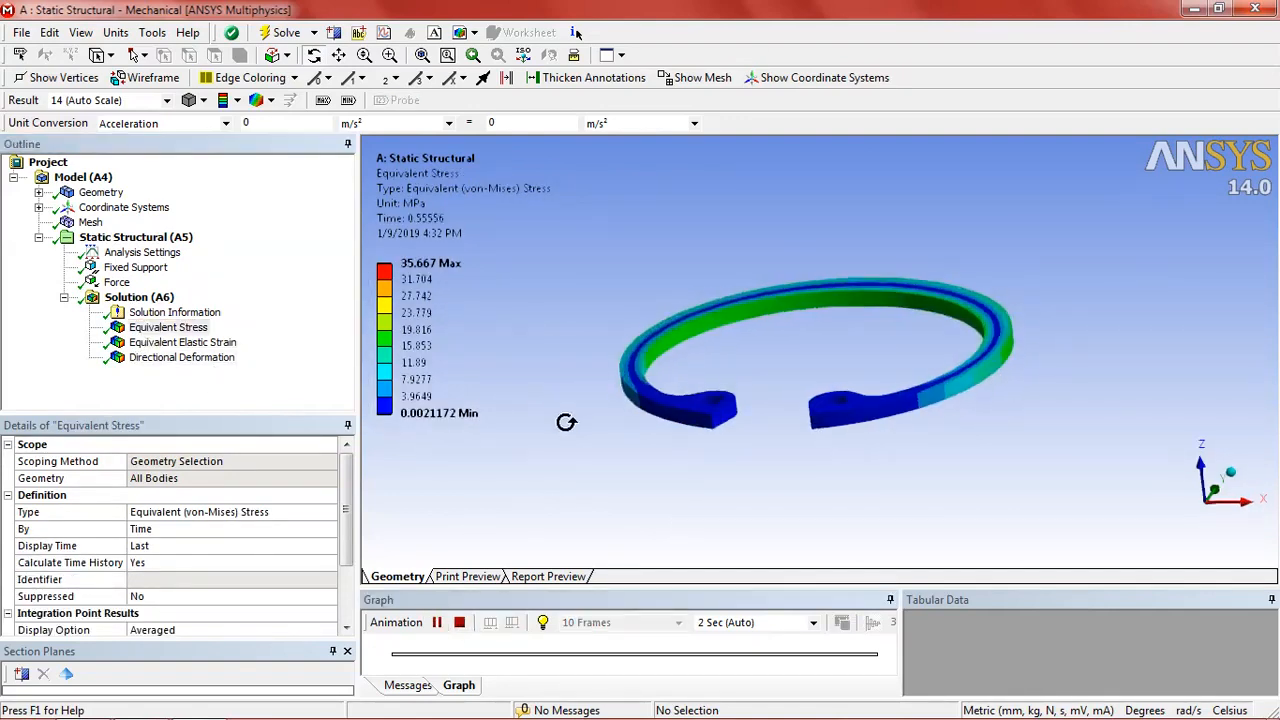
drag(882, 410, 1006, 514)
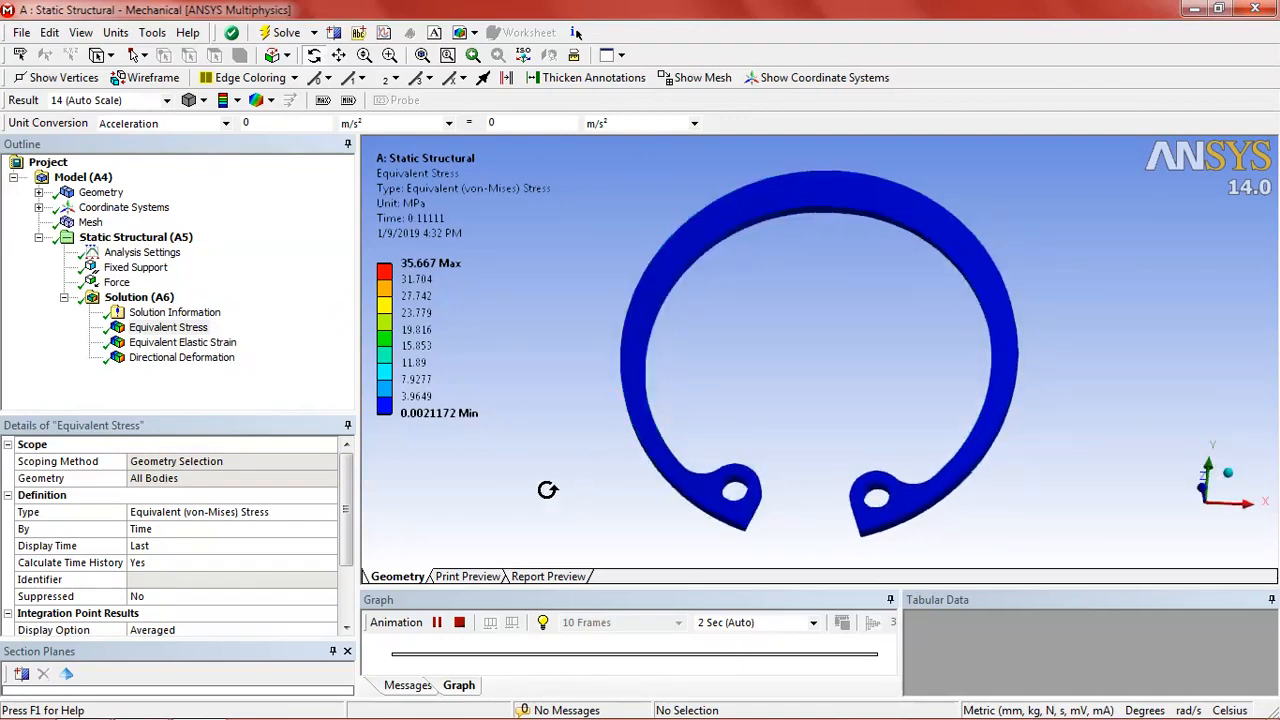
click(459, 623)
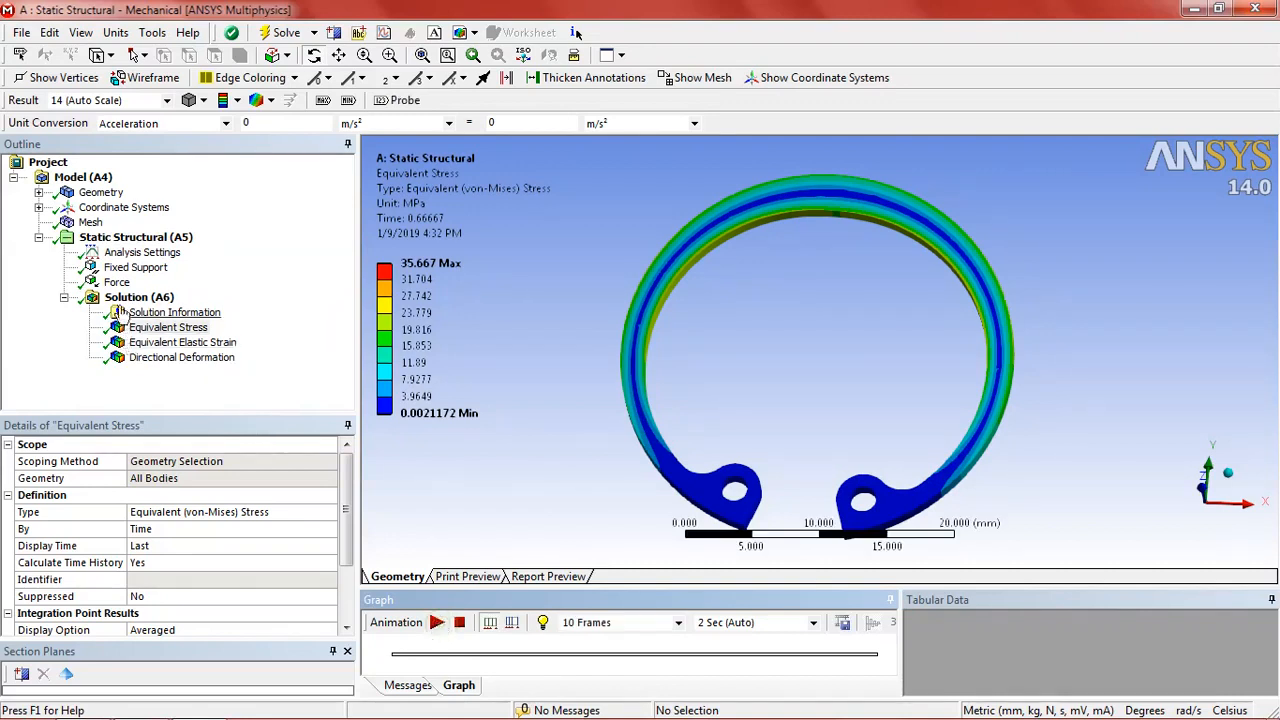
Step: Set the force's X component to -8 N and solve the analysis again
click(117, 282)
click(228, 563)
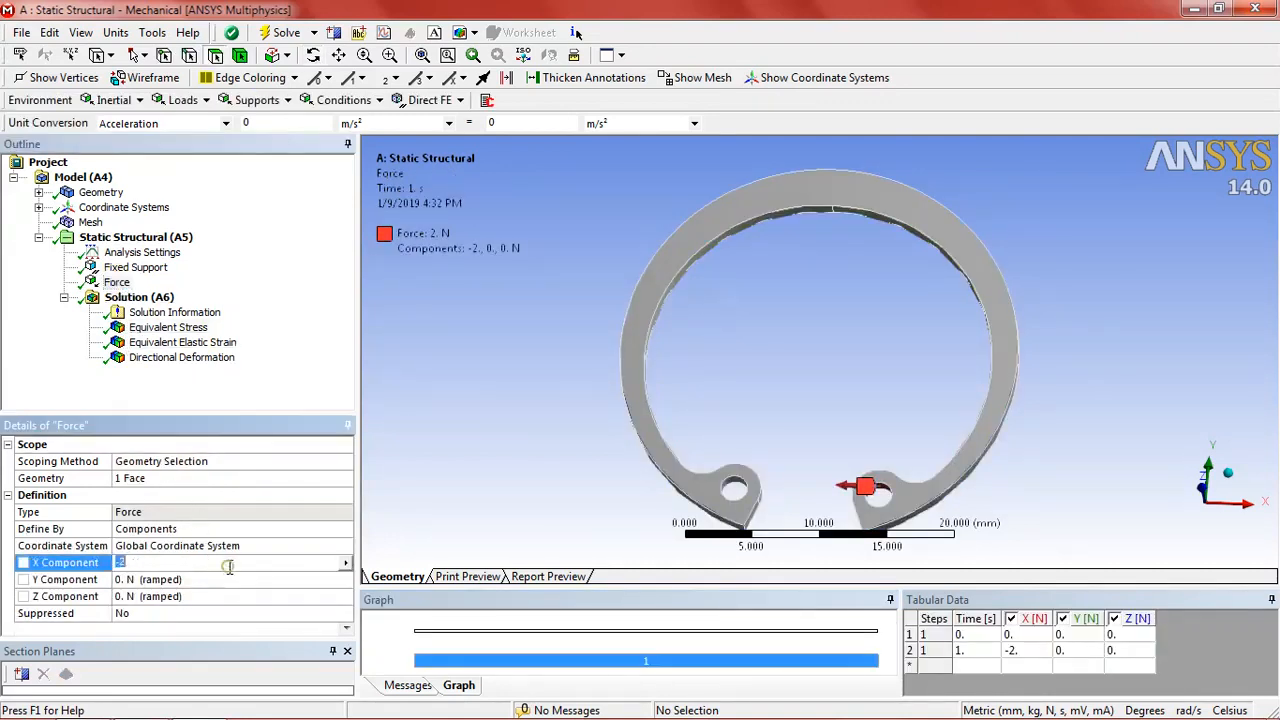
text(-8)
click(270, 34)
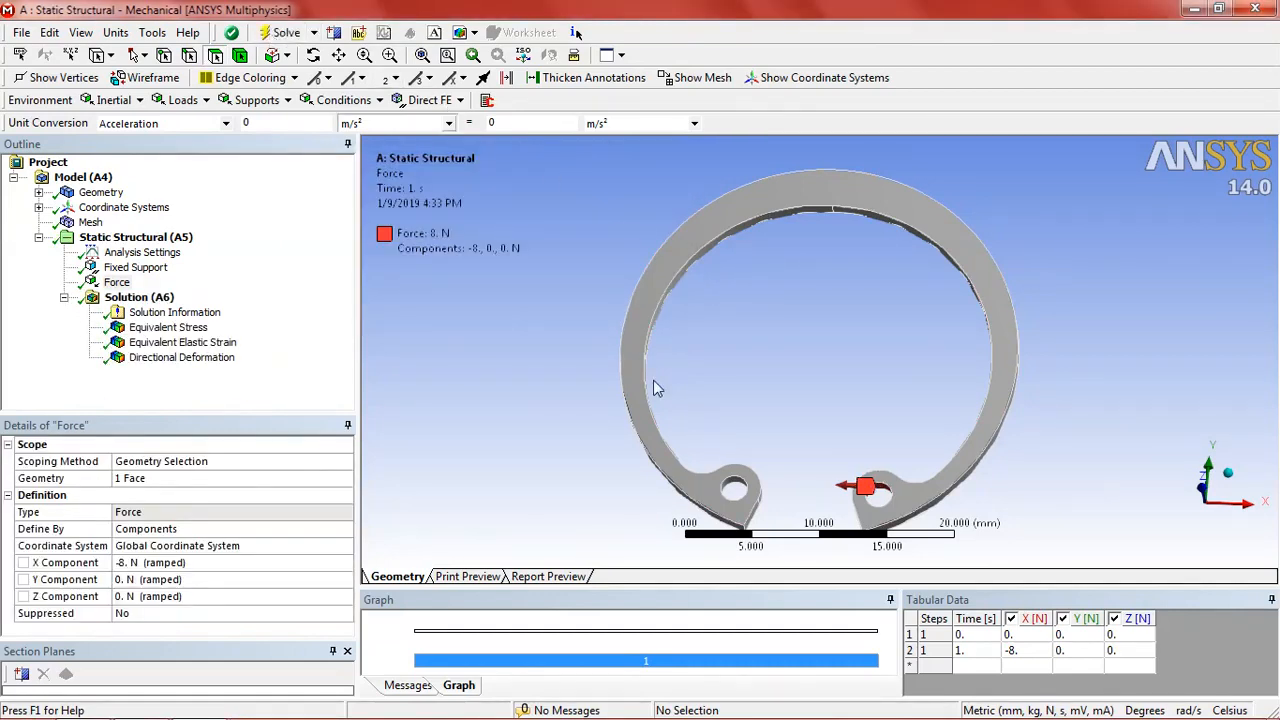
Step: Display the equivalent stress result for the -8 N load, play its animation, and halt it
middle_drag(653, 382, 648, 329)
click(194, 330)
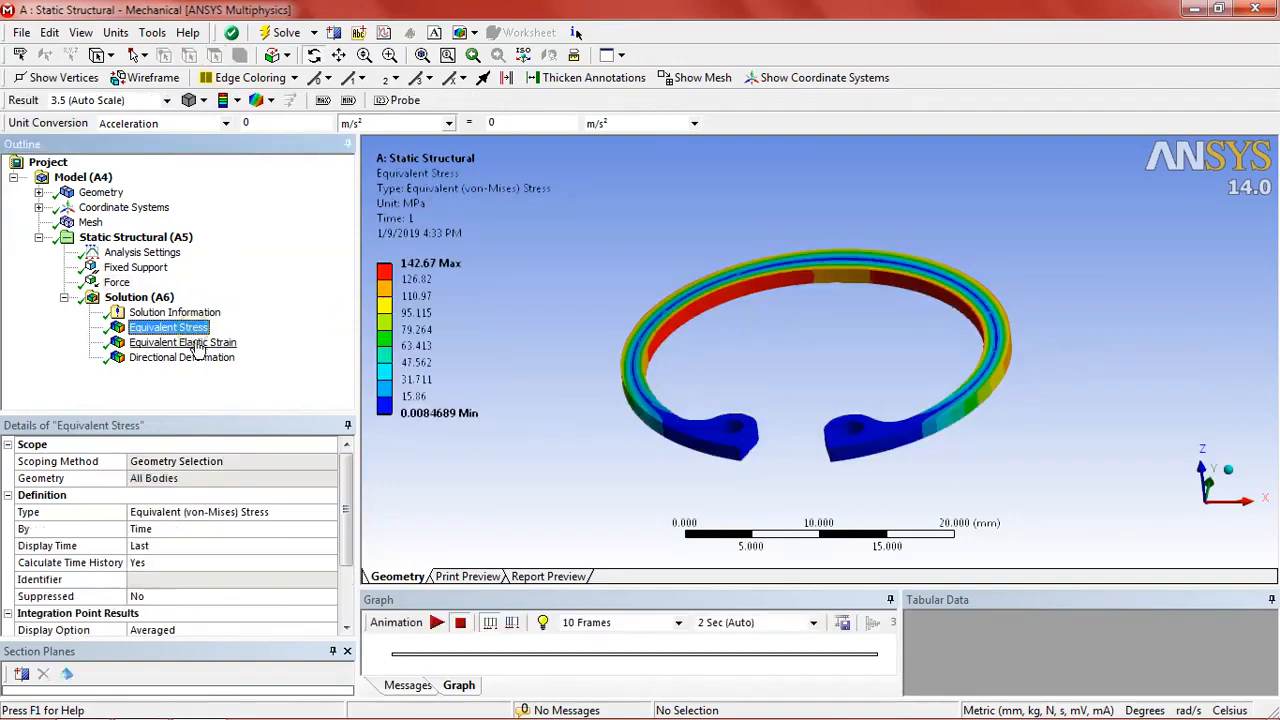
click(437, 623)
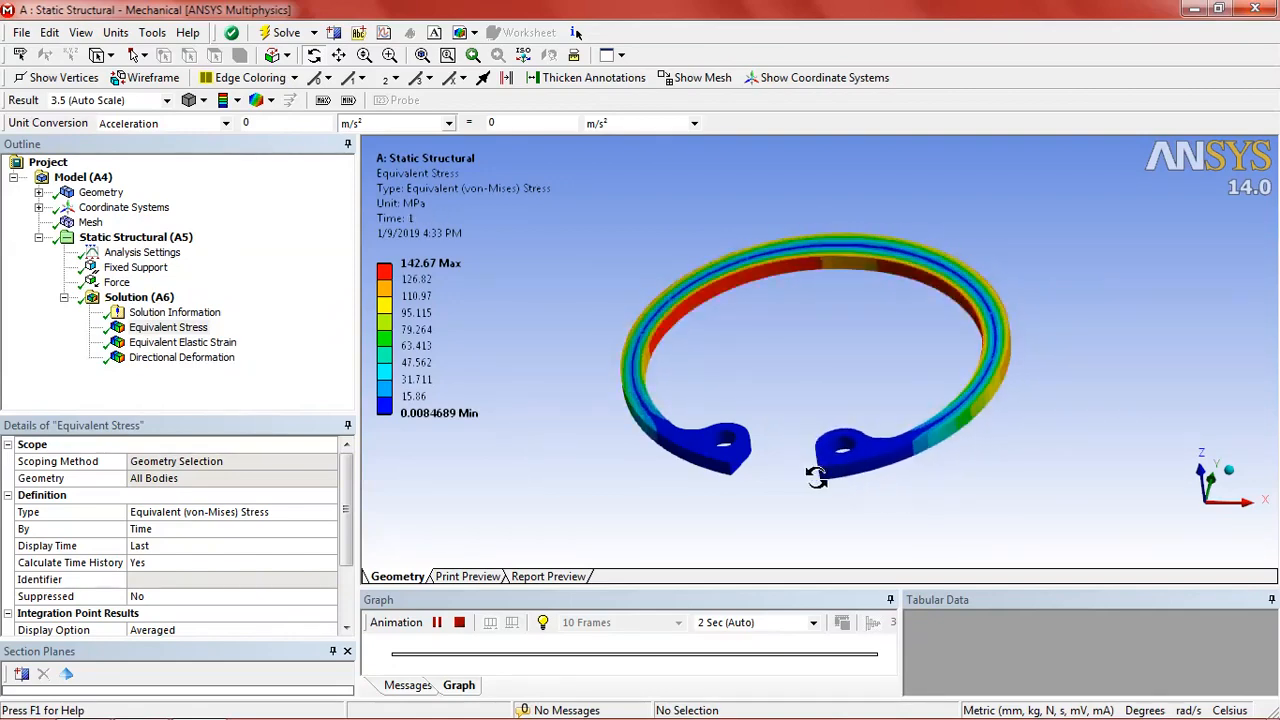
click(437, 622)
click(162, 707)
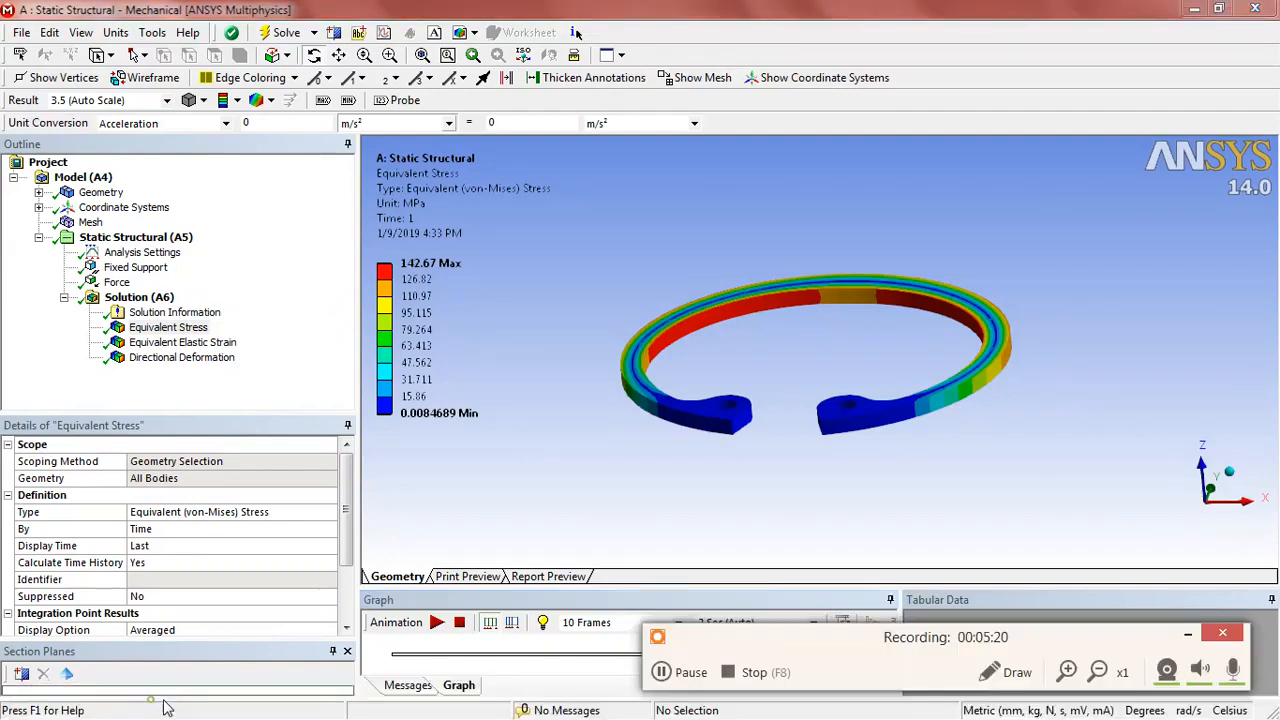